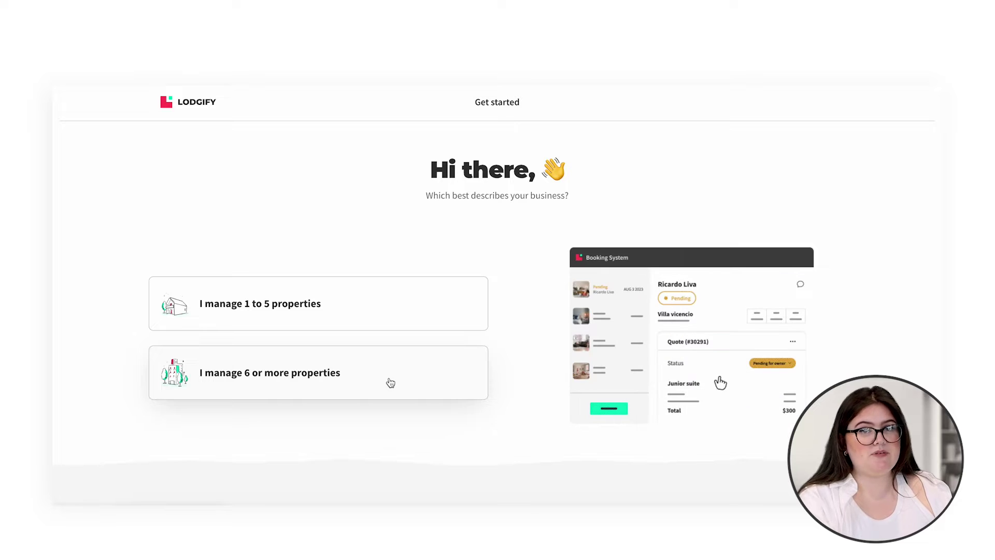
# Step: Answer how many properties the business manages and choose the free-trial sign-up
pyautogui.click(390, 383)
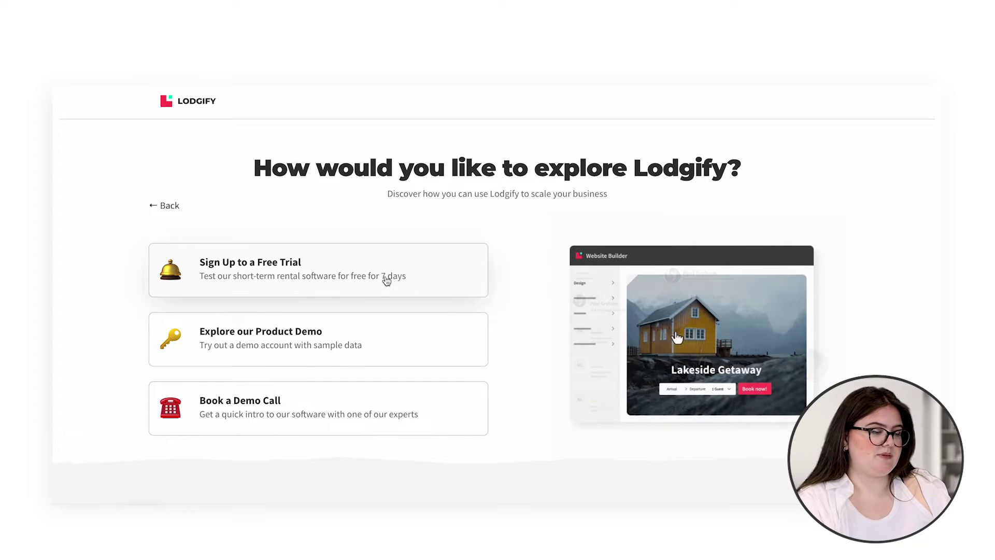
pyautogui.click(386, 280)
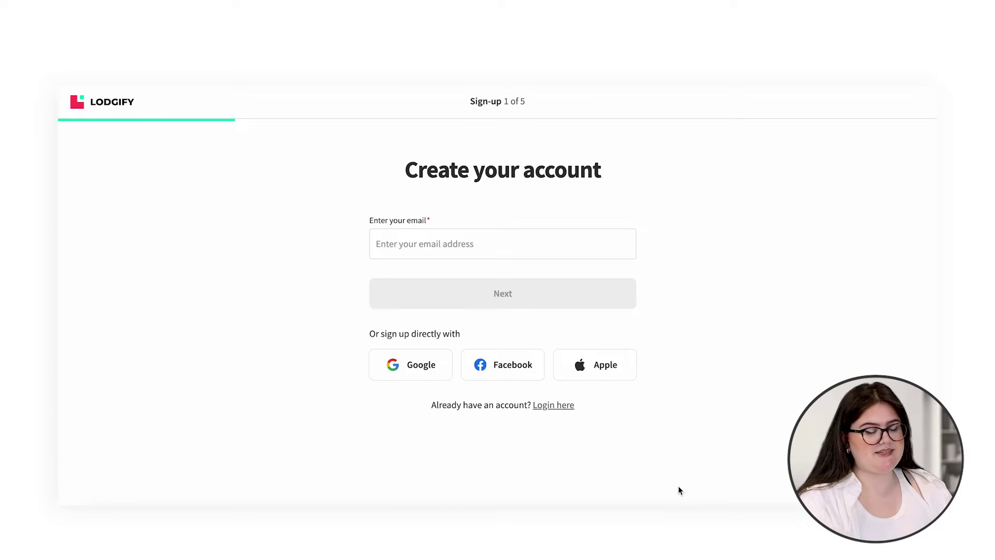
# Step: Paste the account e-mail address and set the phone country code to United States (+1)
pyautogui.click(608, 244)
pyautogui.hotkey('ctrl', 'v')
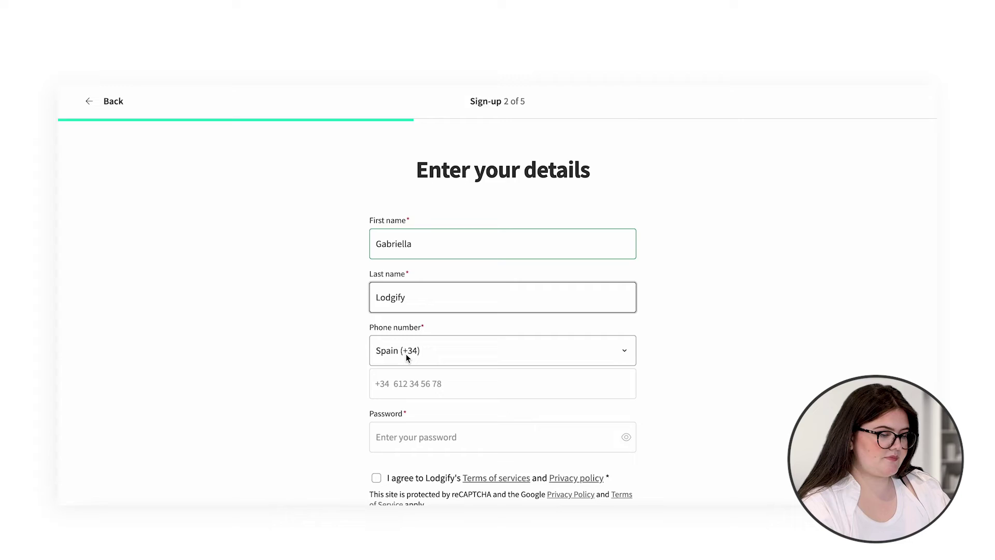
pyautogui.click(405, 354)
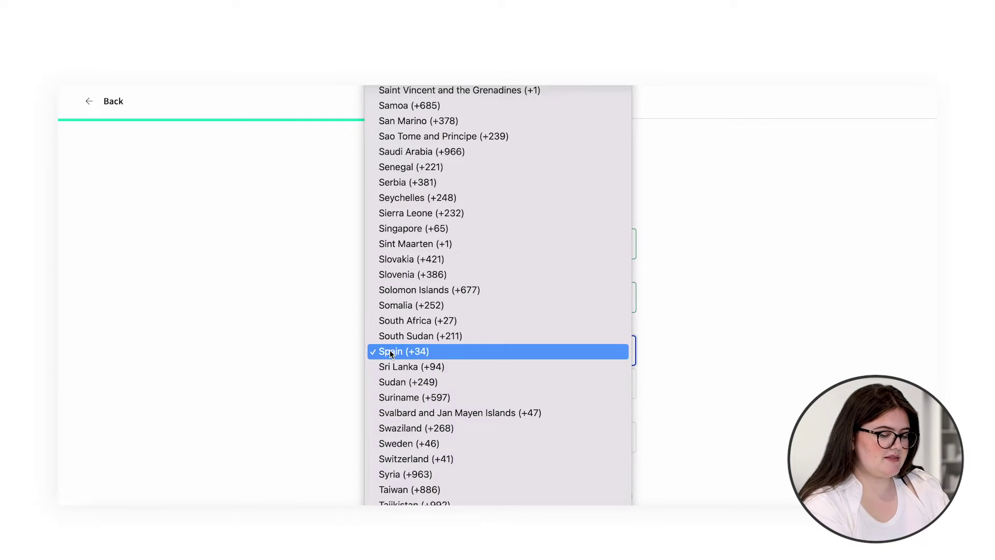
pyautogui.scroll(-5, 390, 354)
pyautogui.scroll(-2, 396, 425)
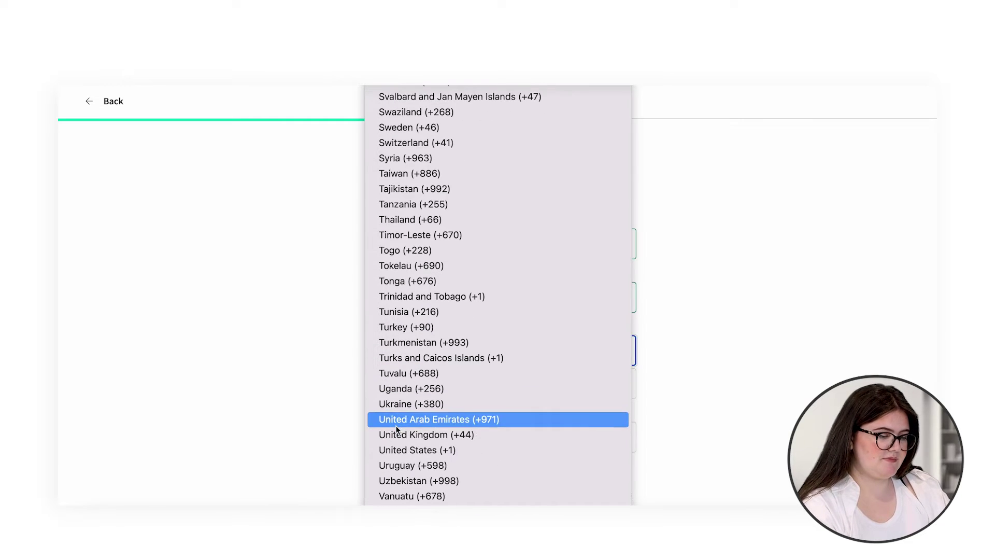
pyautogui.click(393, 445)
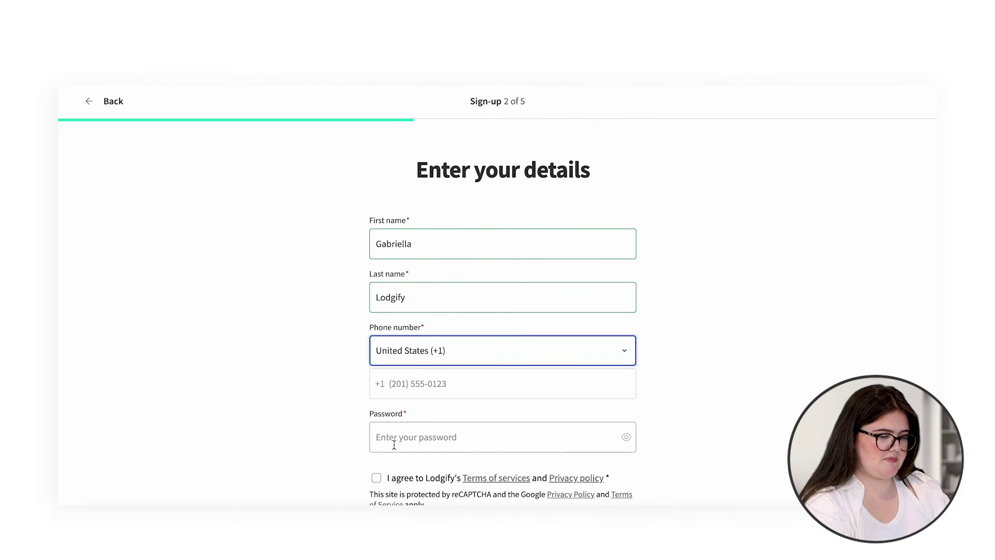
# Step: Paste the account password, accept the terms and privacy policy, and submit the details
pyautogui.click(393, 443)
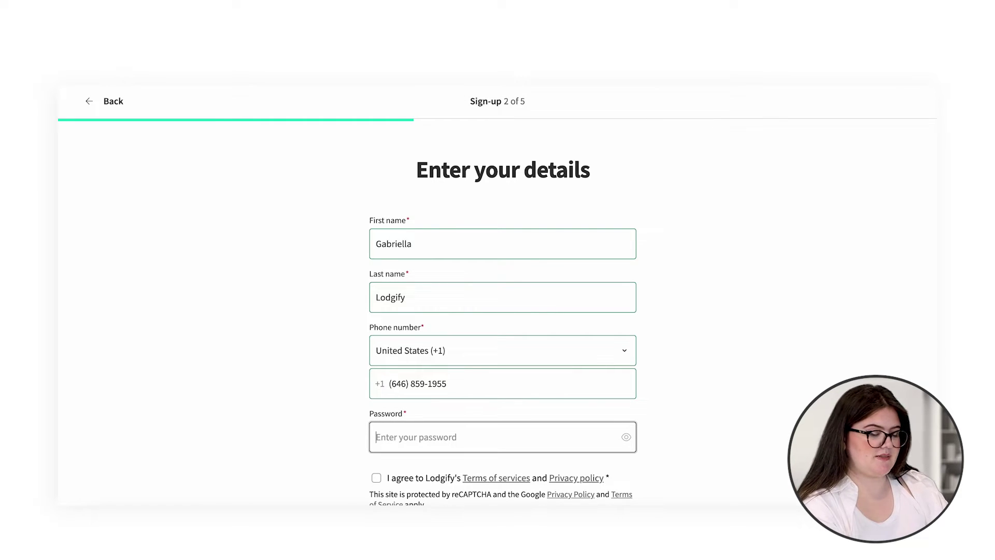
pyautogui.hotkey('ctrl', 'v')
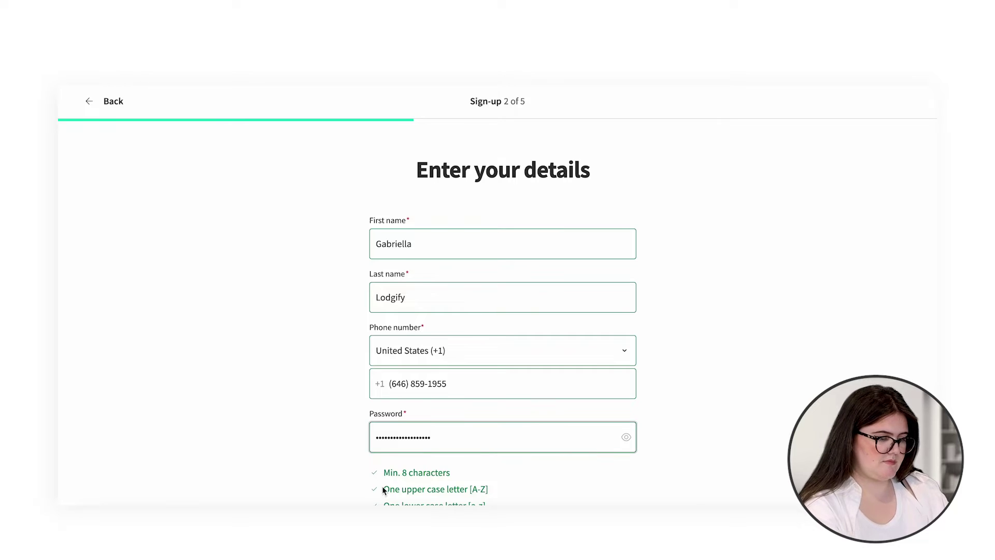
pyautogui.scroll(-3, 383, 489)
pyautogui.click(376, 391)
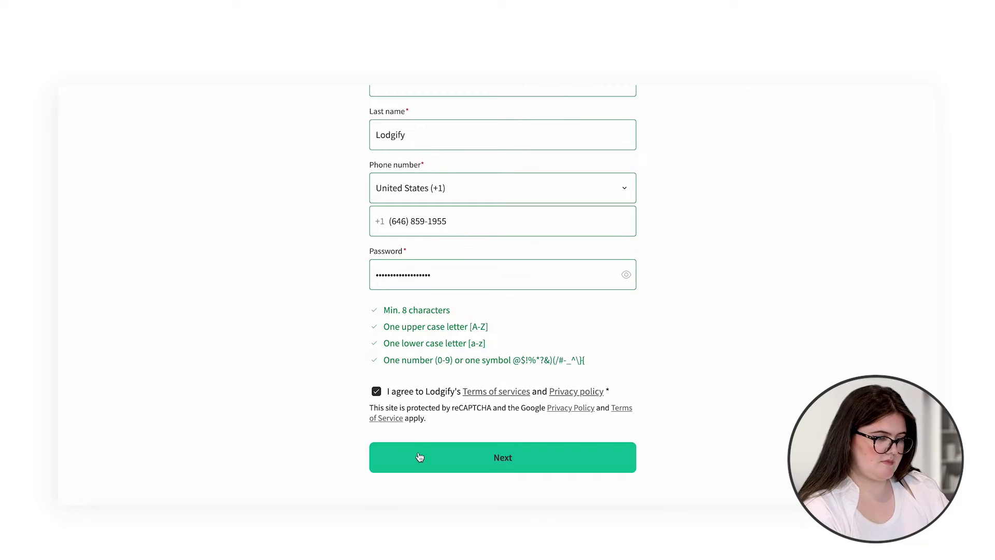
pyautogui.click(420, 457)
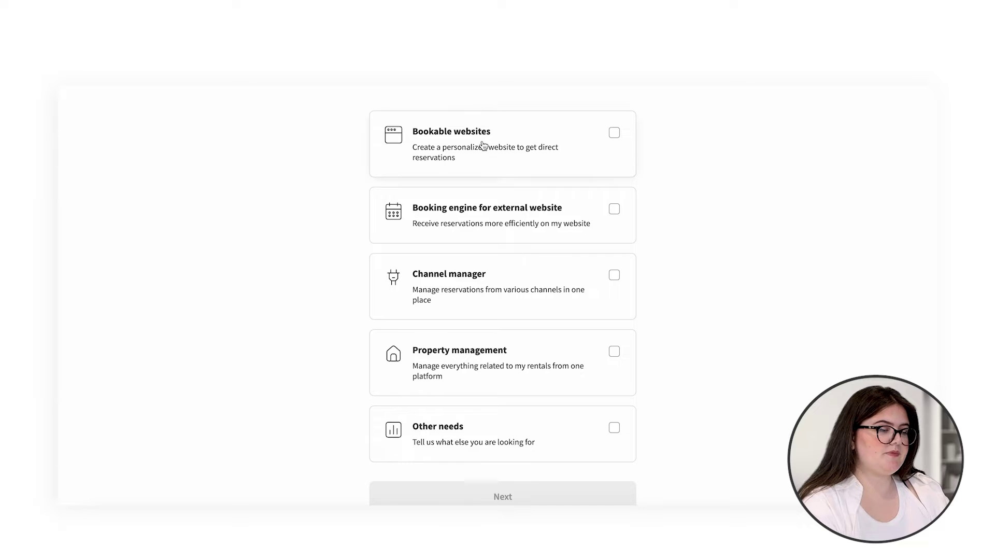
# Step: Select Bookable websites, Channel manager and Property management as needs, then move to the rental-count field
pyautogui.scroll(1, 482, 145)
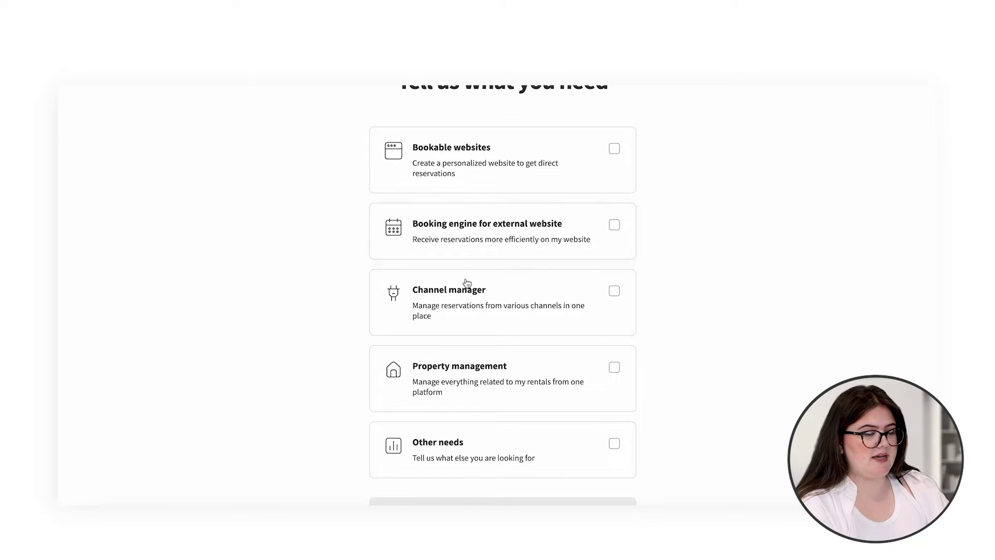
pyautogui.scroll(-1, 450, 308)
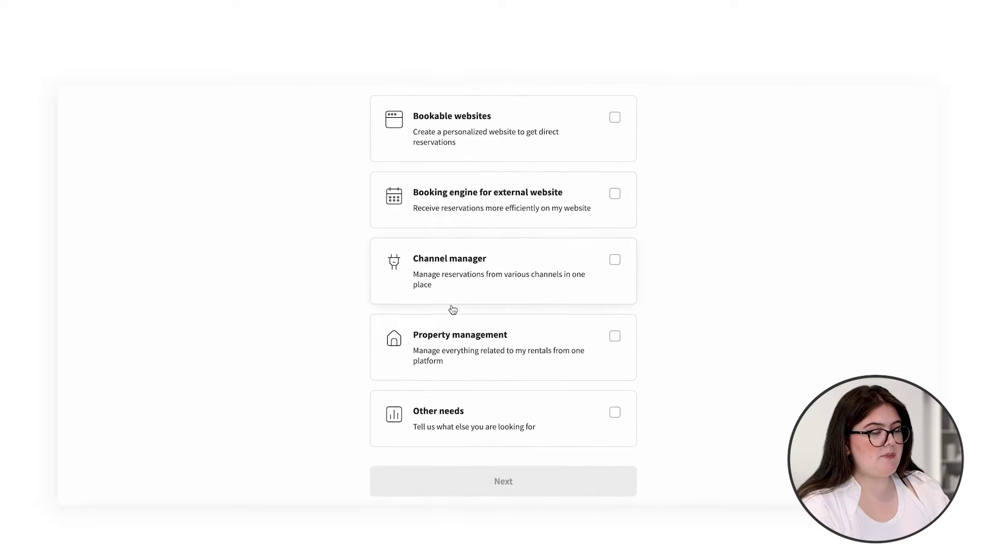
pyautogui.scroll(1, 601, 220)
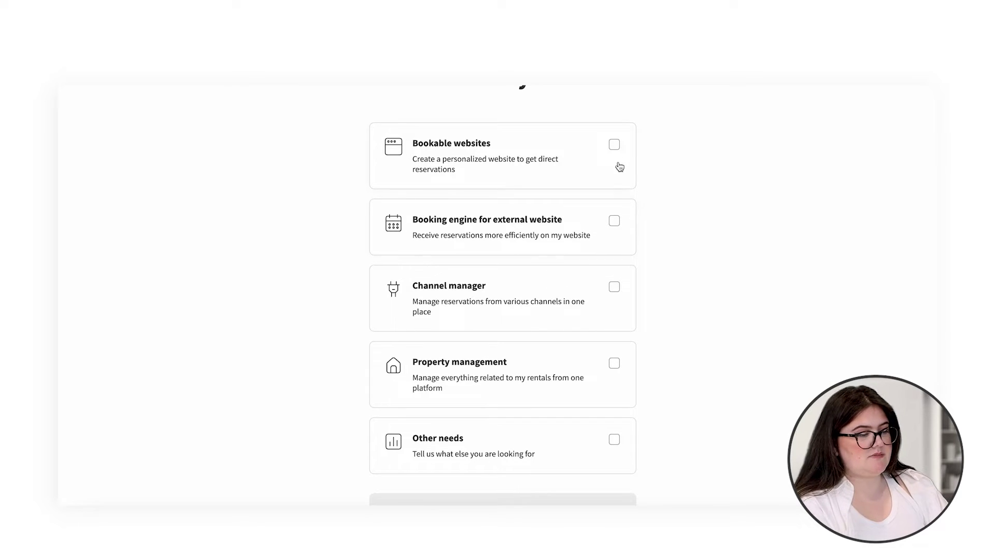
pyautogui.click(614, 146)
pyautogui.click(614, 288)
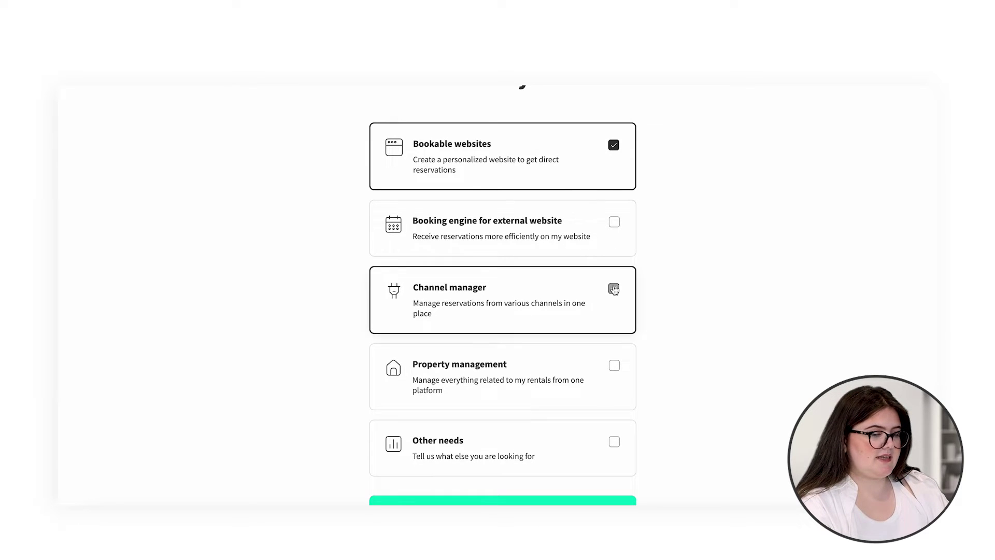
pyautogui.click(614, 366)
pyautogui.scroll(-1, 613, 369)
pyautogui.click(551, 483)
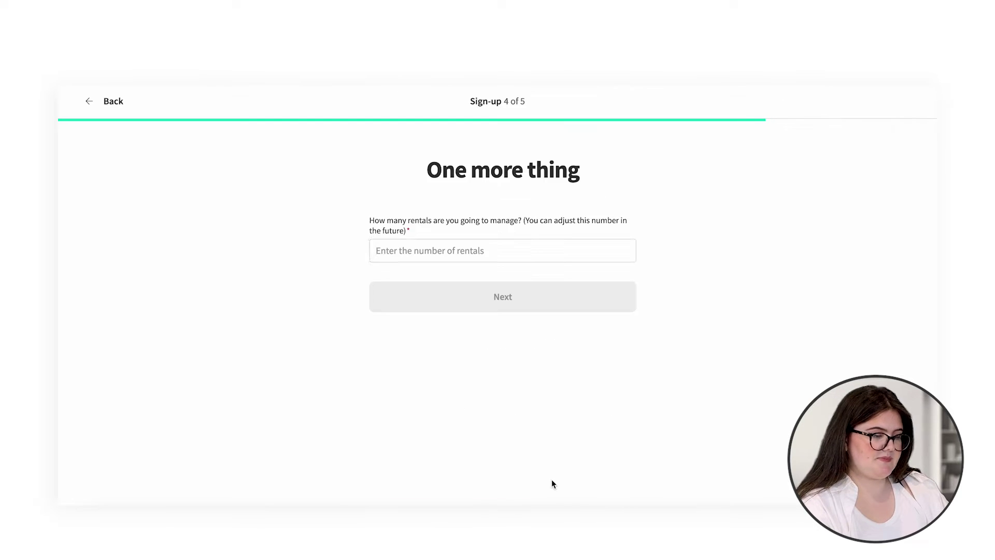
pyautogui.click(554, 257)
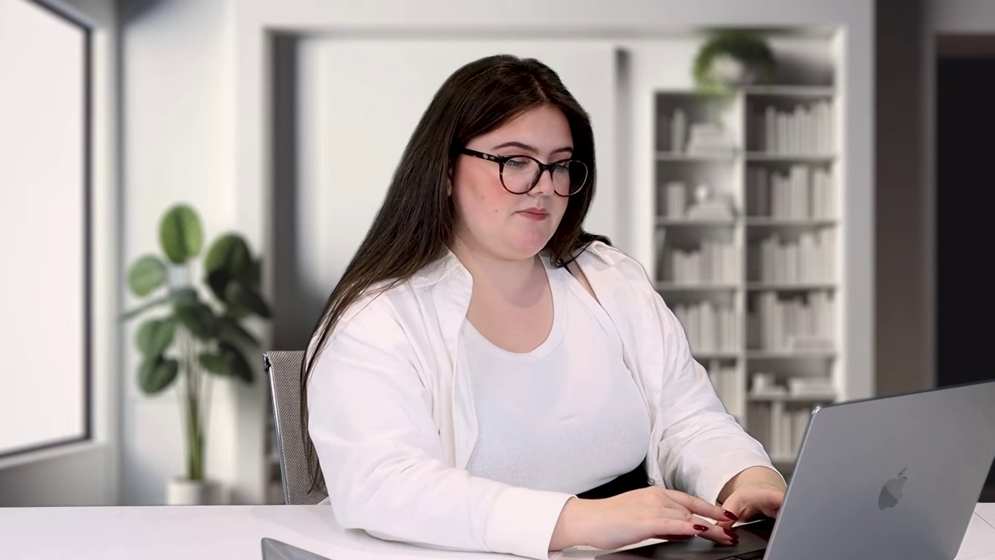
# Step: Submit the rental count, then activate the account from the 'Activate your account' email in Gmail
pyautogui.click(543, 294)
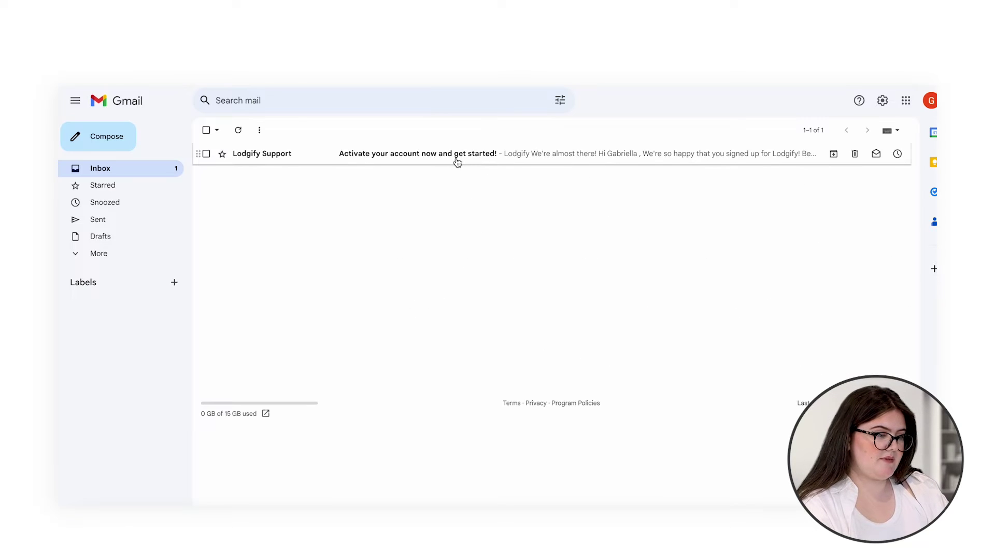
pyautogui.click(456, 161)
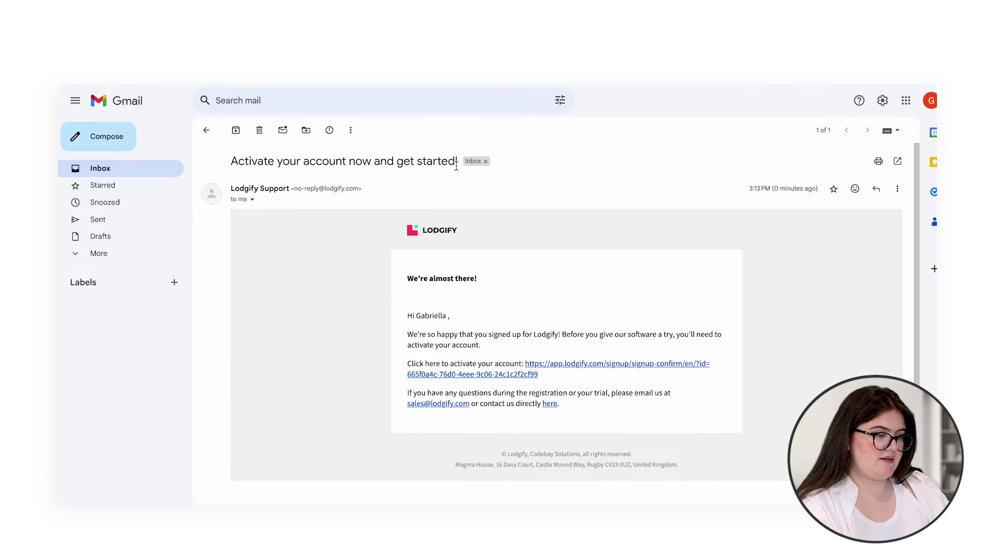
pyautogui.click(544, 371)
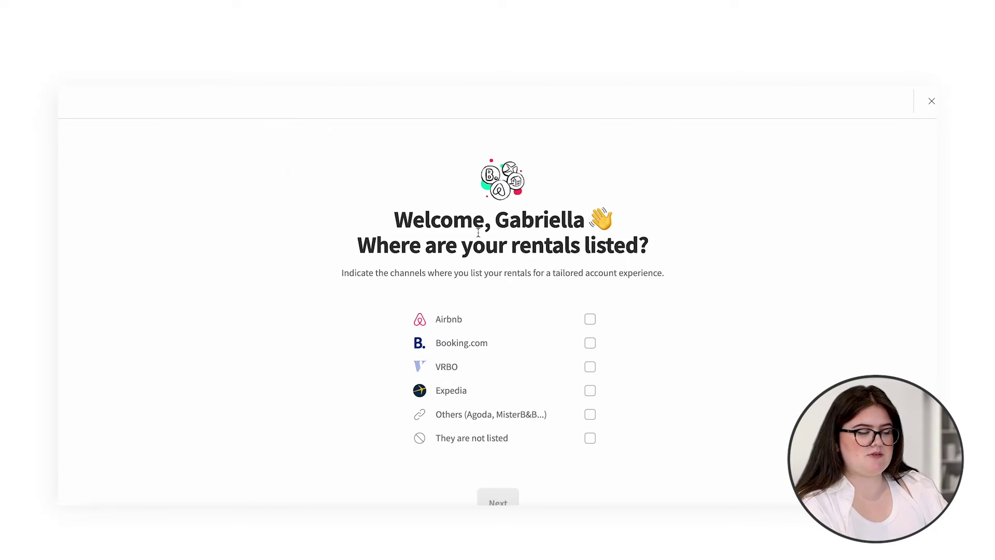
# Step: Mark Airbnb, Booking.com and Others as listing channels and continue
pyautogui.scroll(-1, 632, 285)
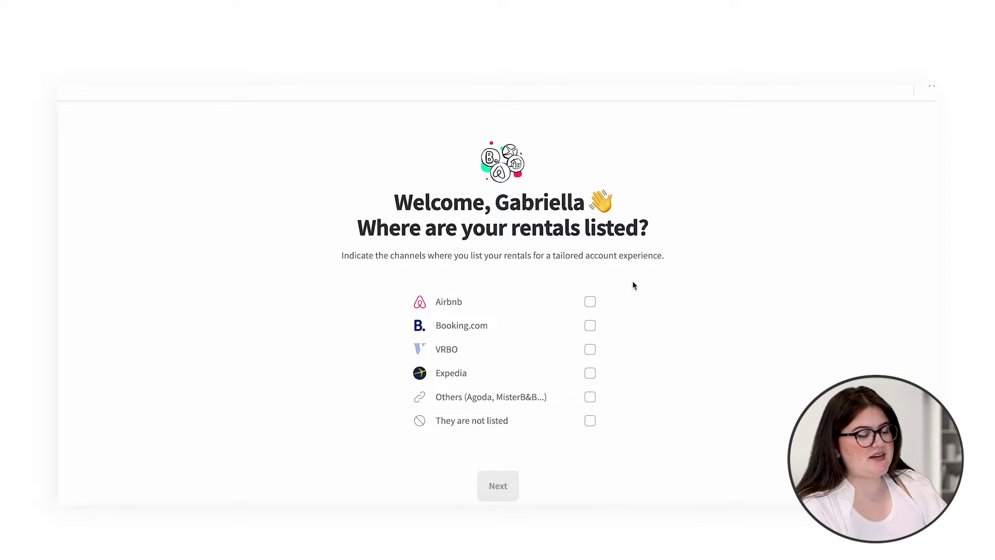
pyautogui.click(590, 302)
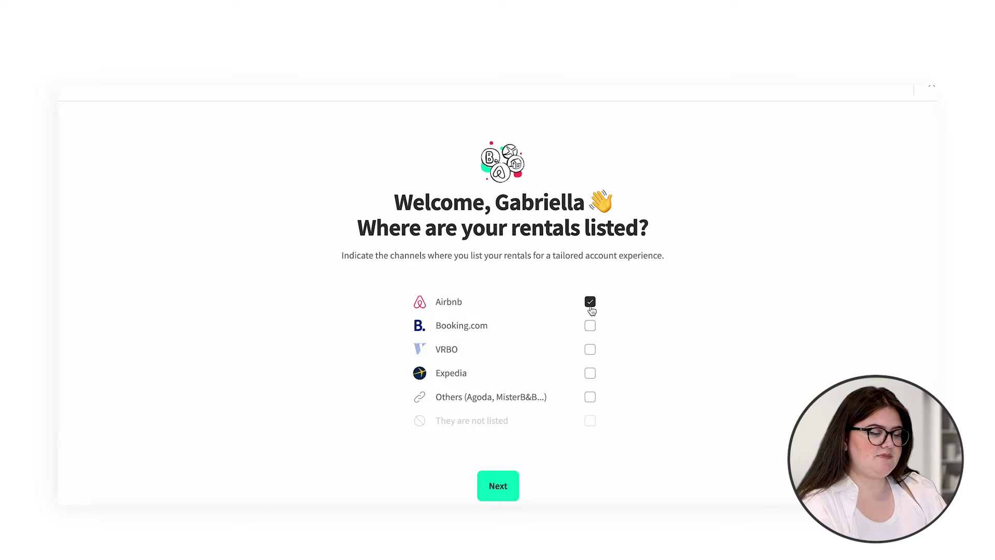
pyautogui.click(590, 329)
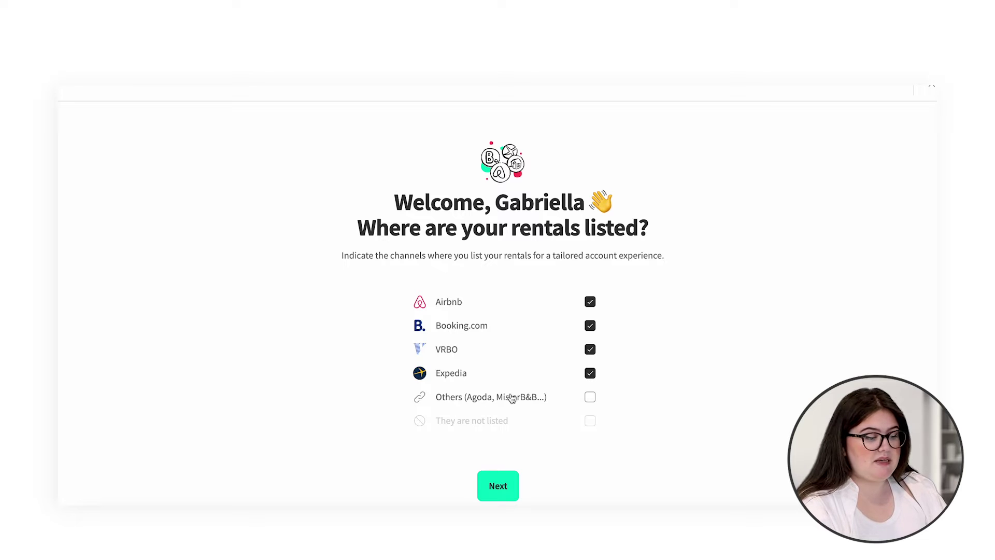
pyautogui.click(590, 398)
pyautogui.click(510, 483)
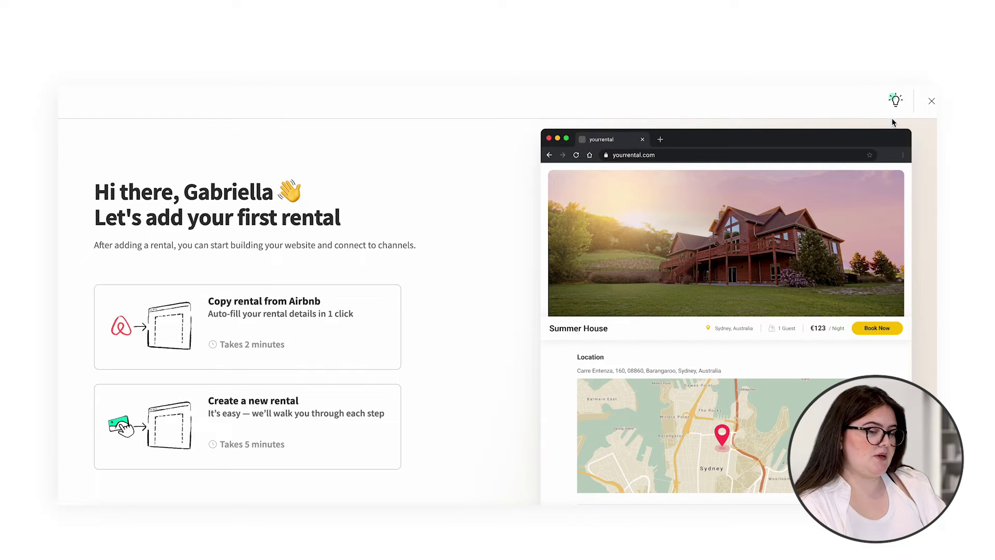
pyautogui.click(931, 102)
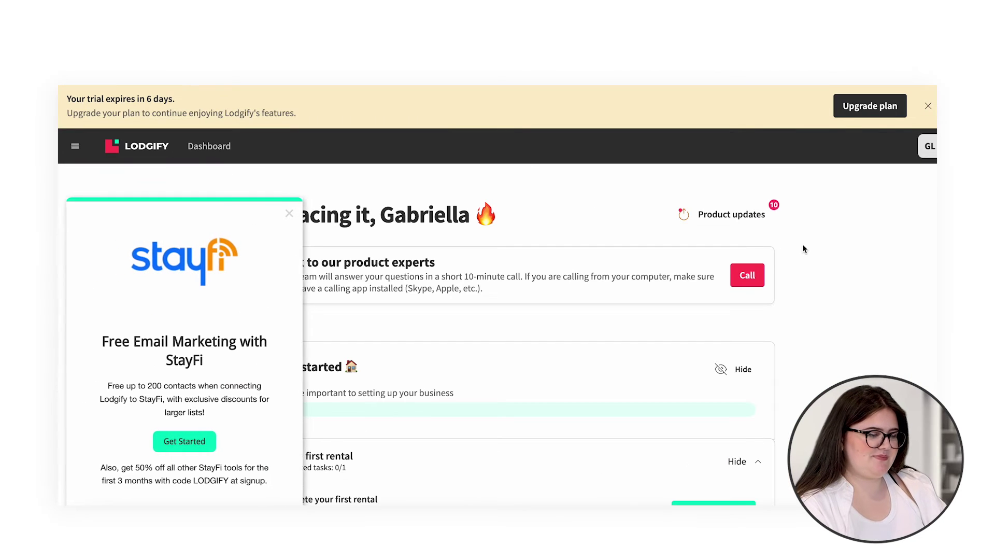
pyautogui.scroll(-2, 404, 265)
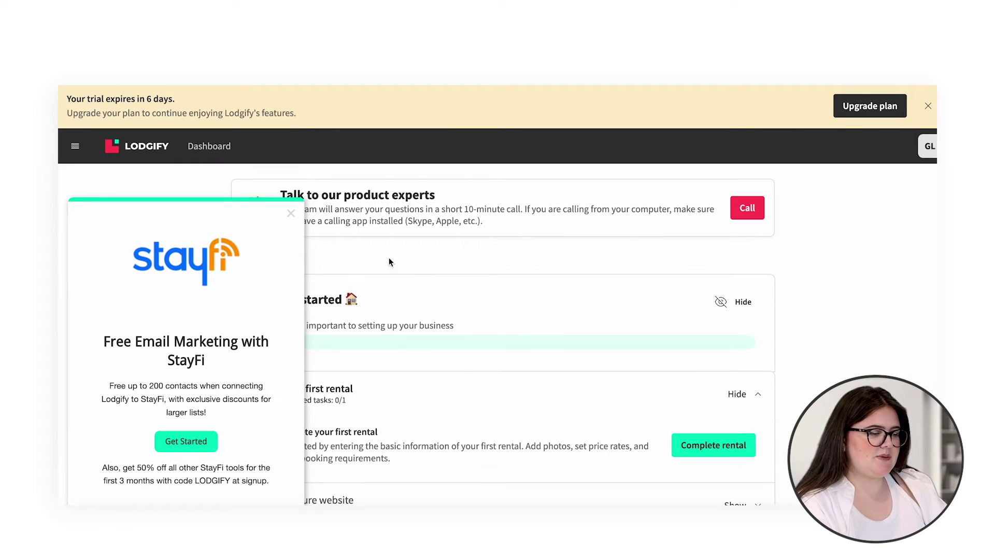
pyautogui.click(291, 214)
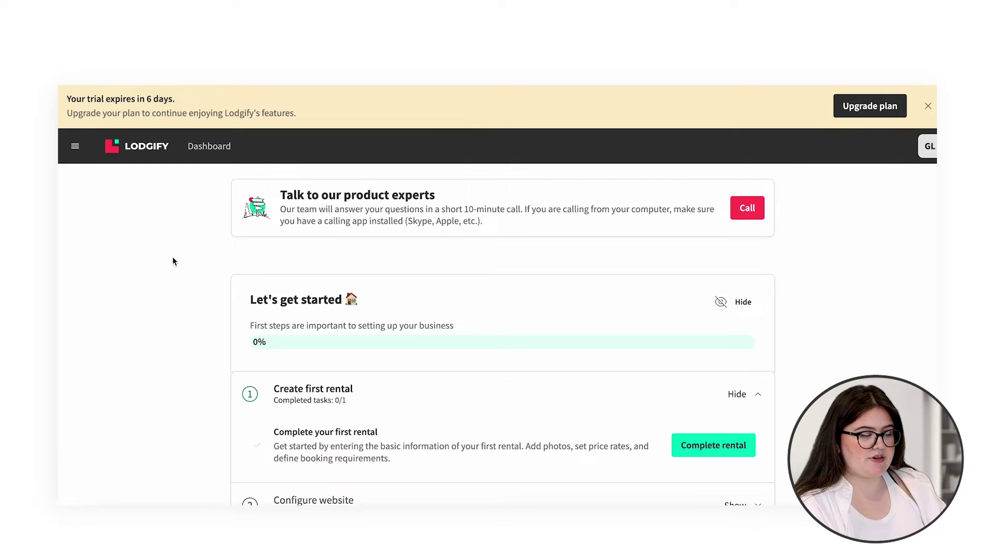
pyautogui.scroll(-3, 173, 260)
pyautogui.scroll(1, 174, 260)
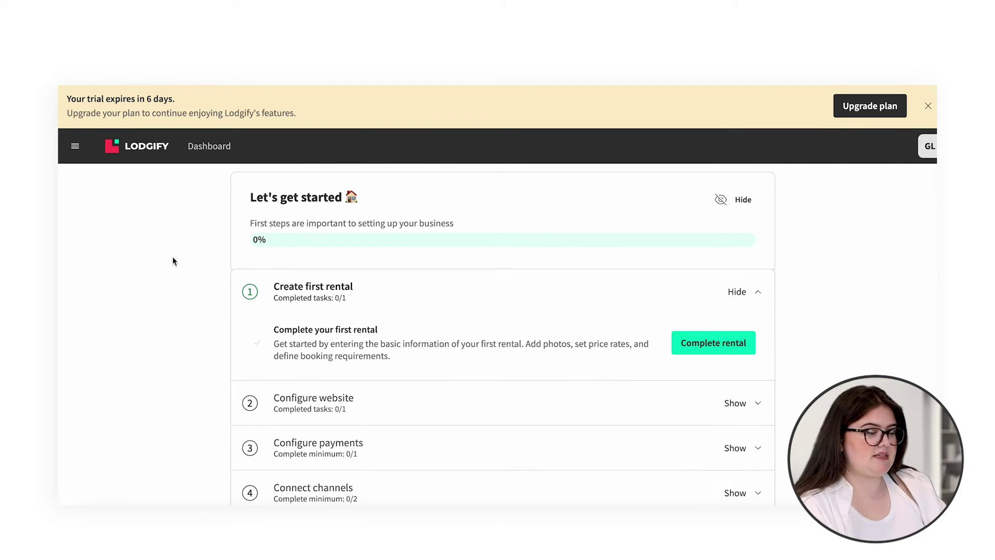
pyautogui.scroll(-1, 173, 261)
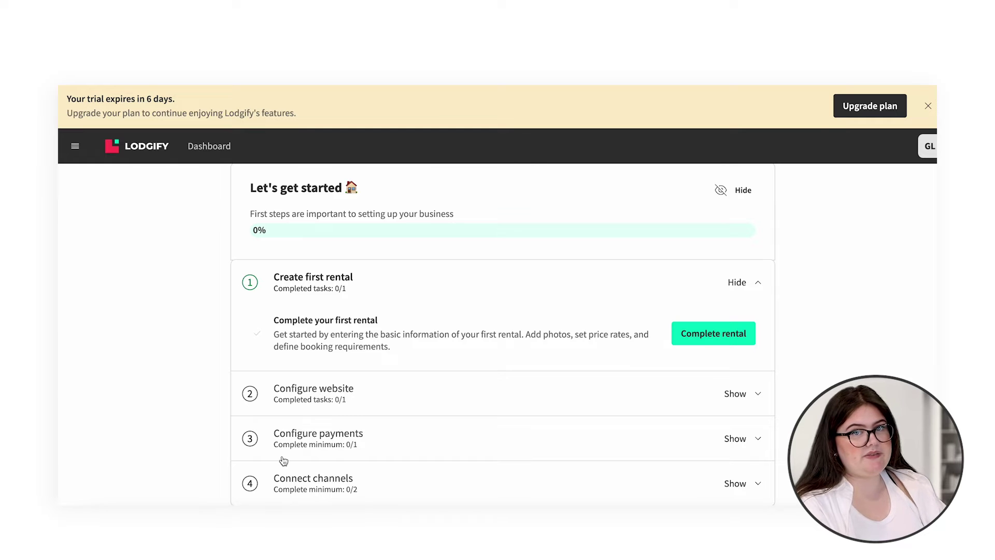
pyautogui.scroll(2, 283, 460)
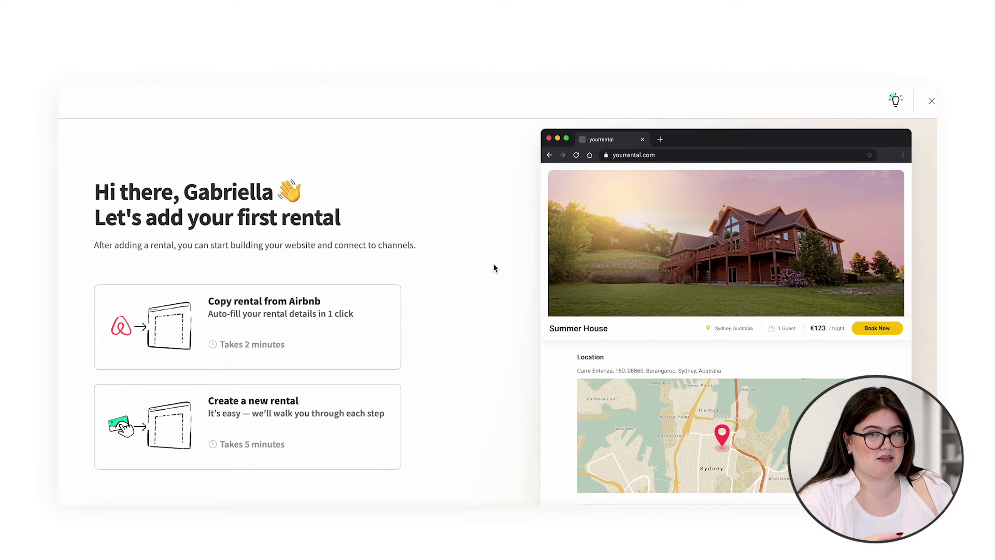
# Step: Create a new rental named 'Miami Sunshine' with internal name 'Miami sunshine' and proceed to location
pyautogui.click(297, 426)
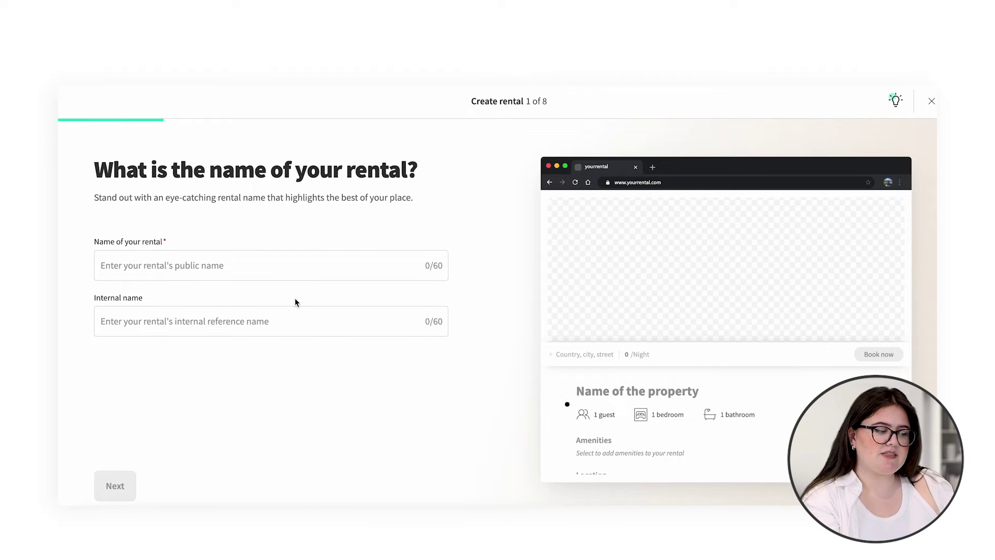
pyautogui.click(297, 274)
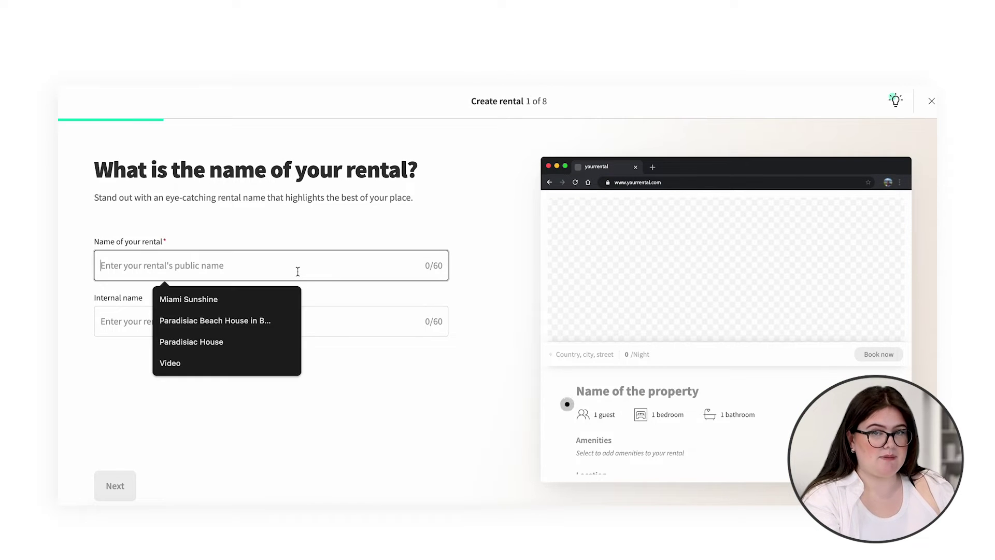
pyautogui.write('Miami')
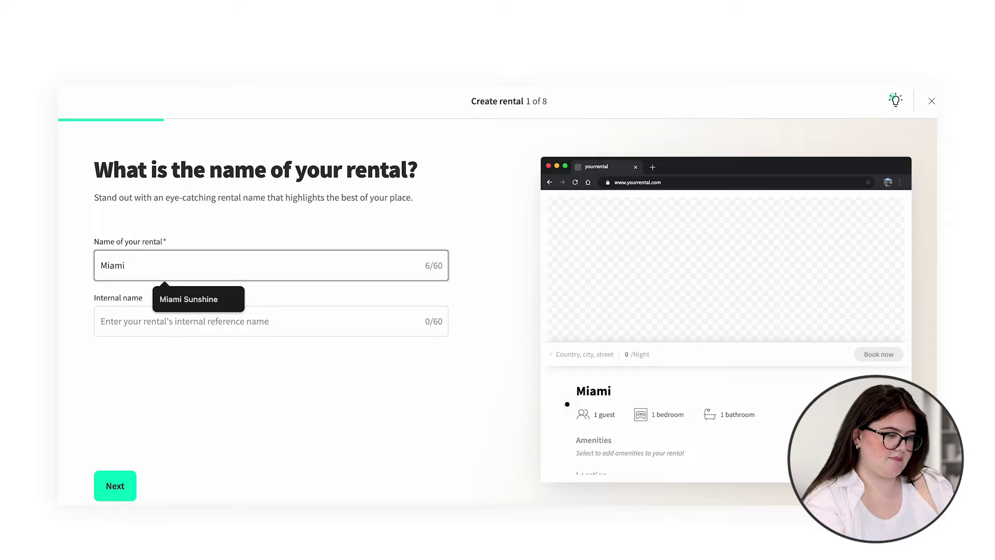
pyautogui.click(215, 291)
pyautogui.click(198, 320)
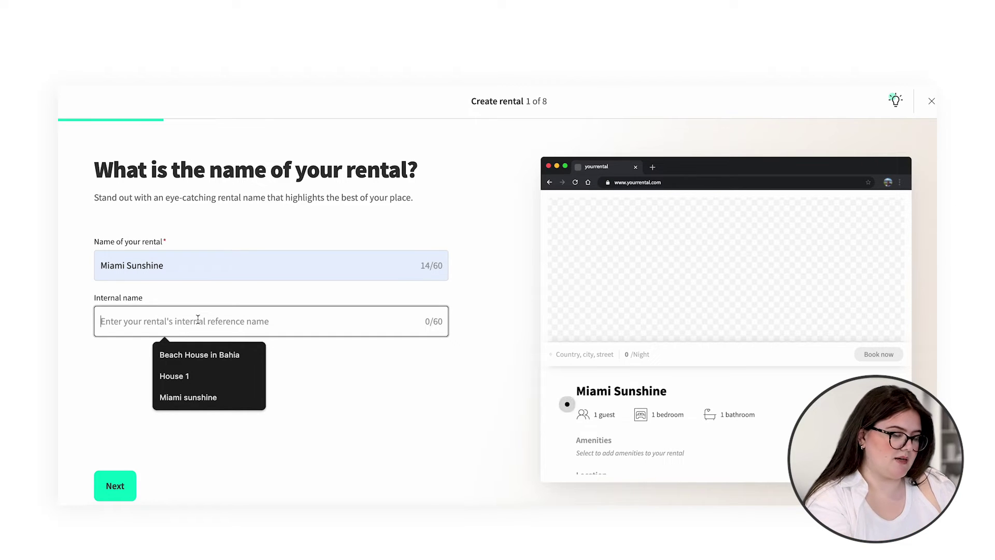
pyautogui.write('Mi')
pyautogui.click(198, 352)
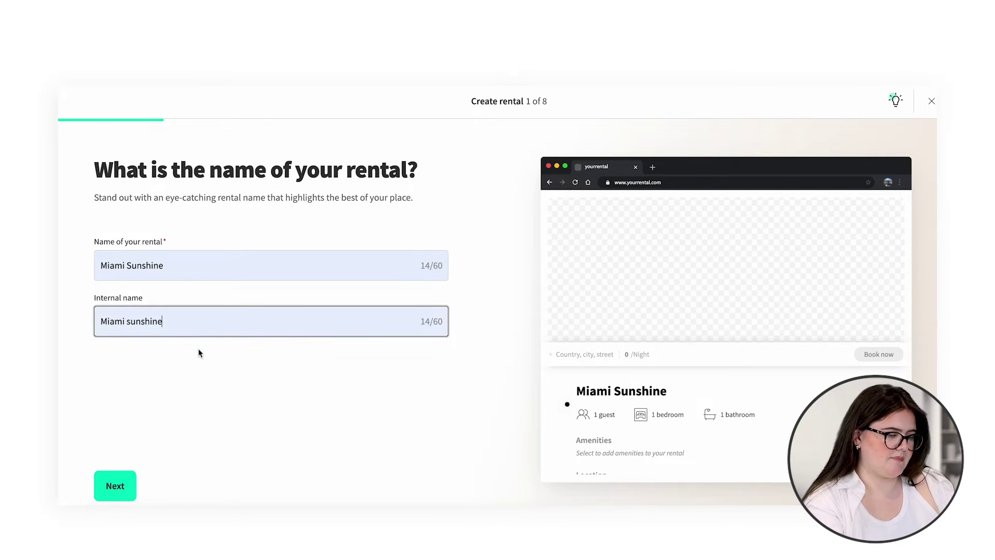
pyautogui.click(124, 485)
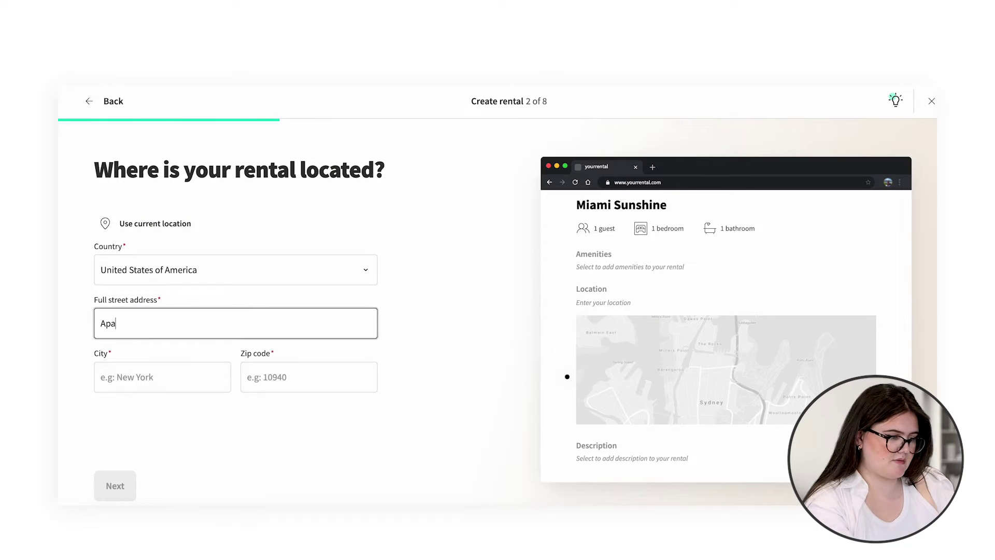
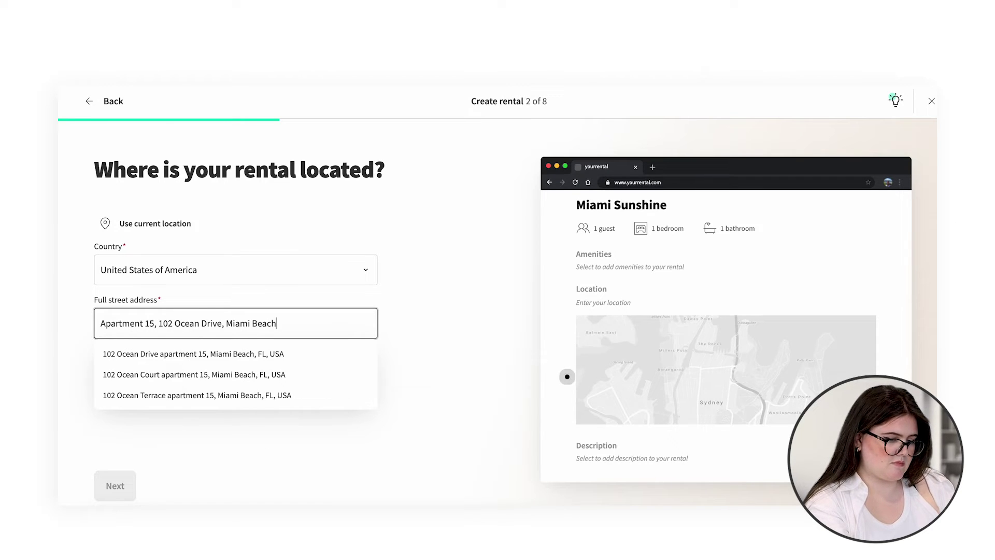
pyautogui.click(248, 353)
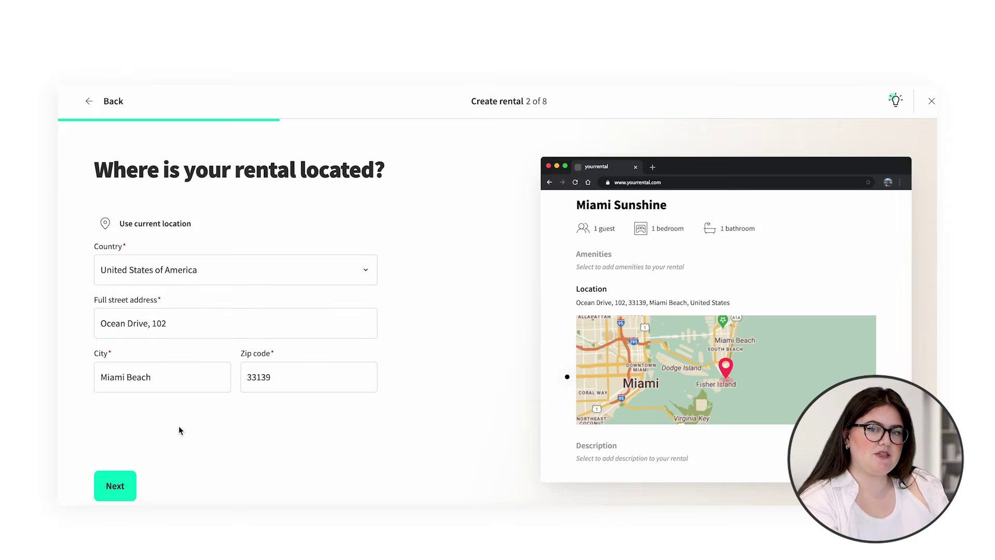
pyautogui.click(117, 486)
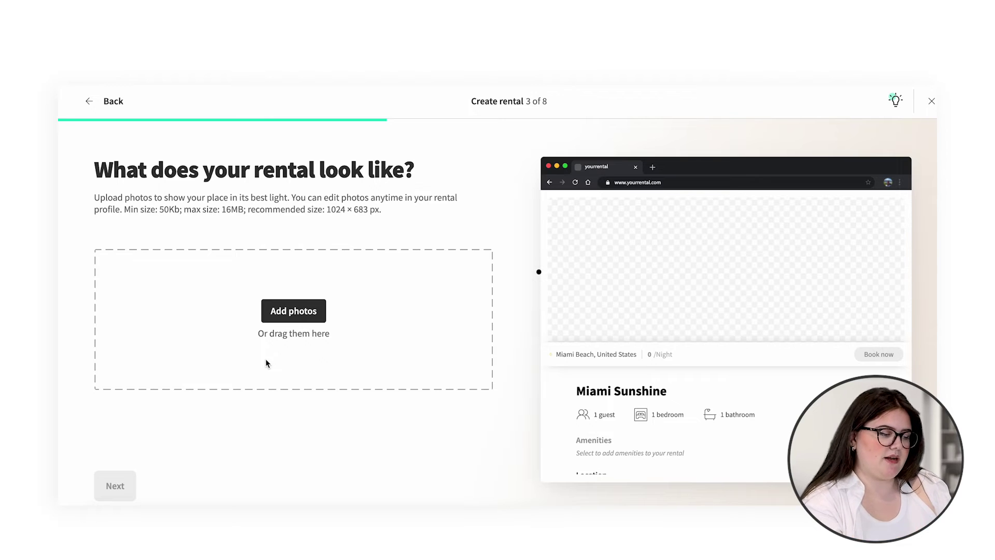
# Step: Upload the pexels-on-shot building photo as the cover image and continue to basics
pyautogui.click(258, 505)
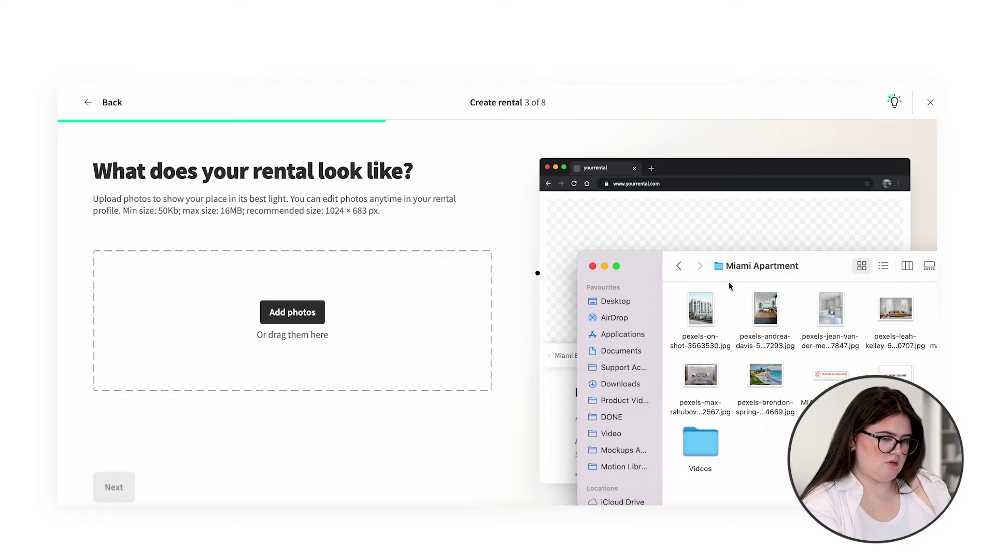
pyautogui.moveTo(700, 308); pyautogui.dragTo(366, 301)
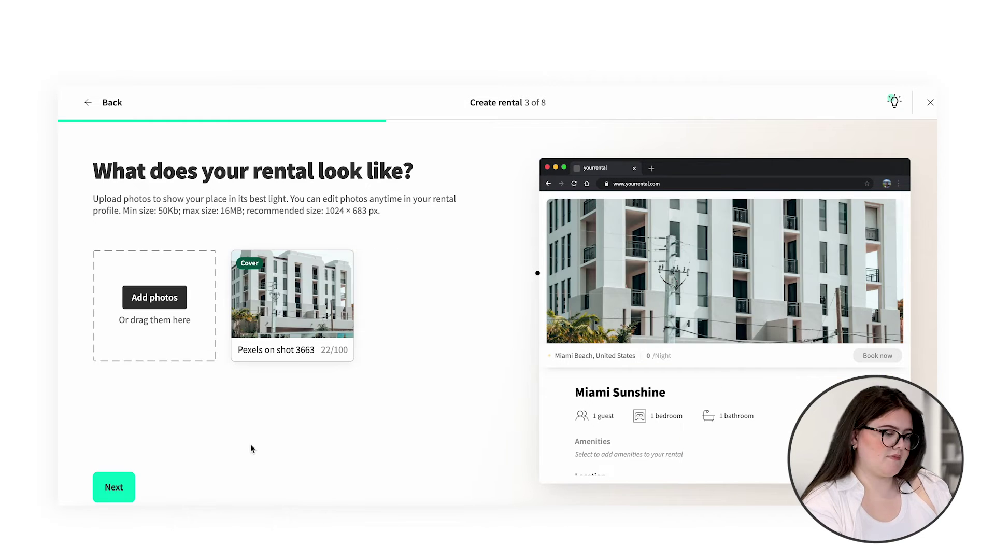
pyautogui.click(114, 487)
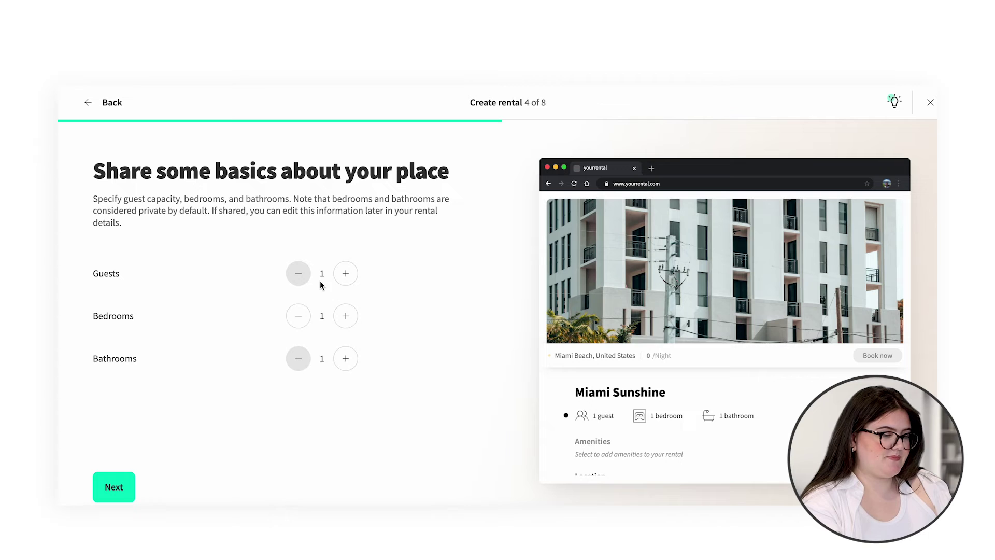
# Step: Raise guest capacity to 2 and add Air conditioning as an amenity
pyautogui.click(345, 273)
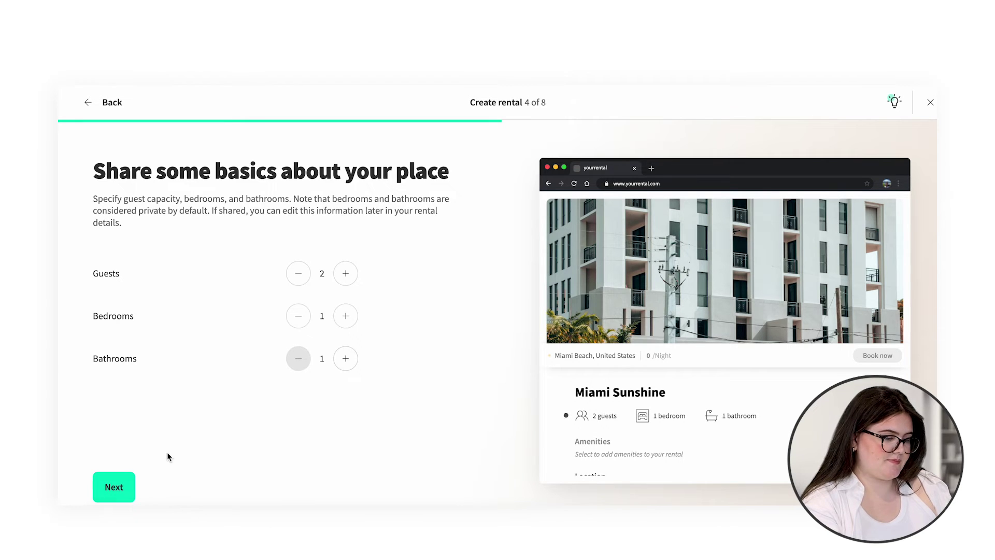
pyautogui.click(124, 486)
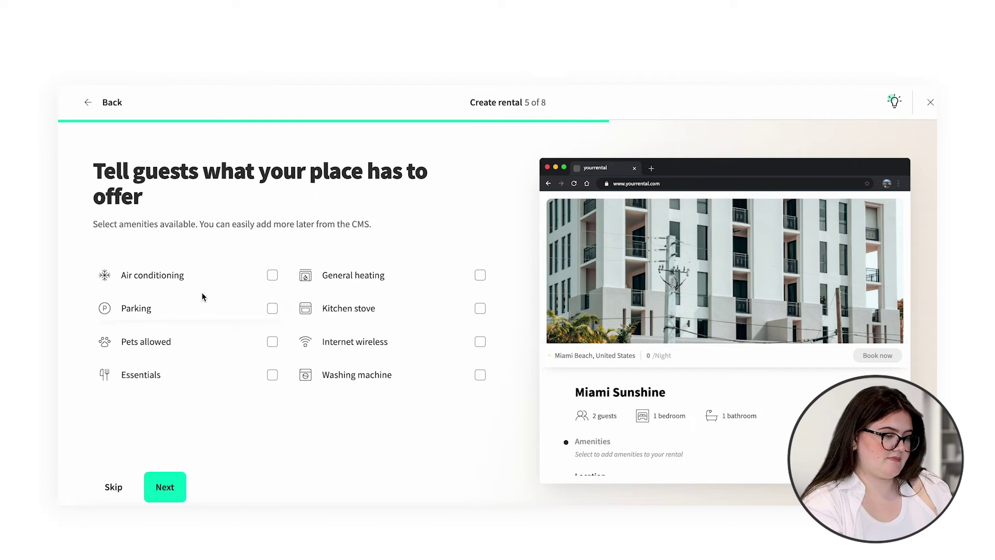
pyautogui.click(270, 277)
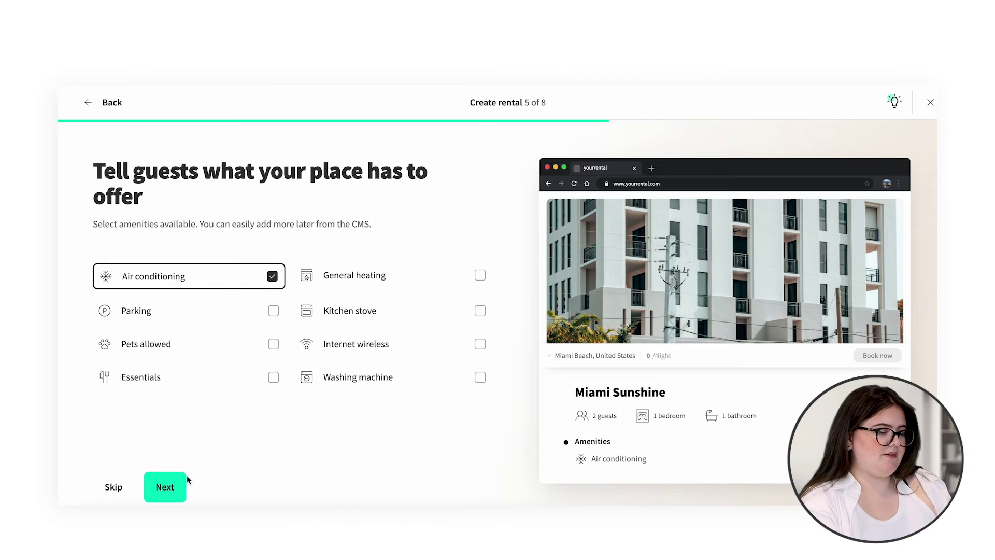
pyautogui.click(171, 489)
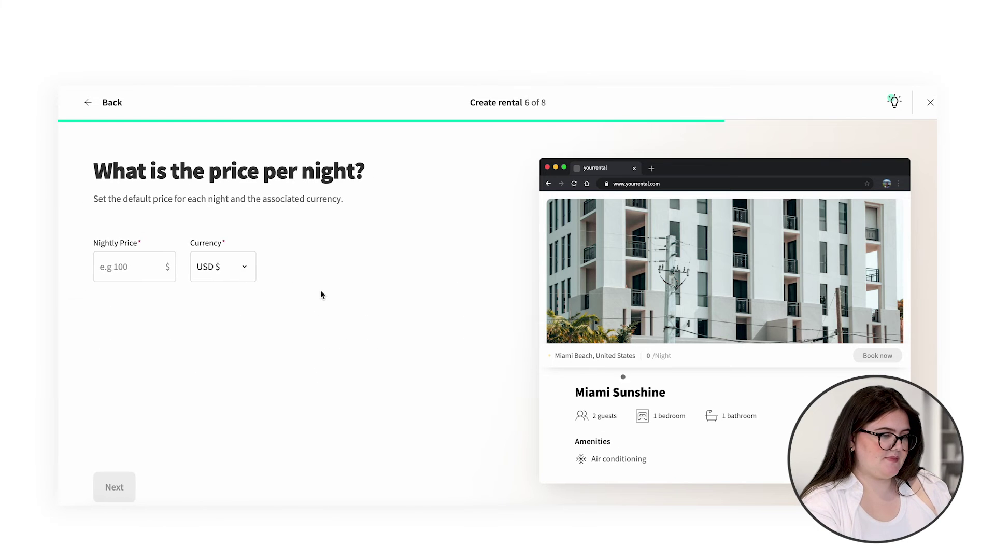
# Step: Set the nightly price to 150 USD and continue to the description step
pyautogui.click(152, 267)
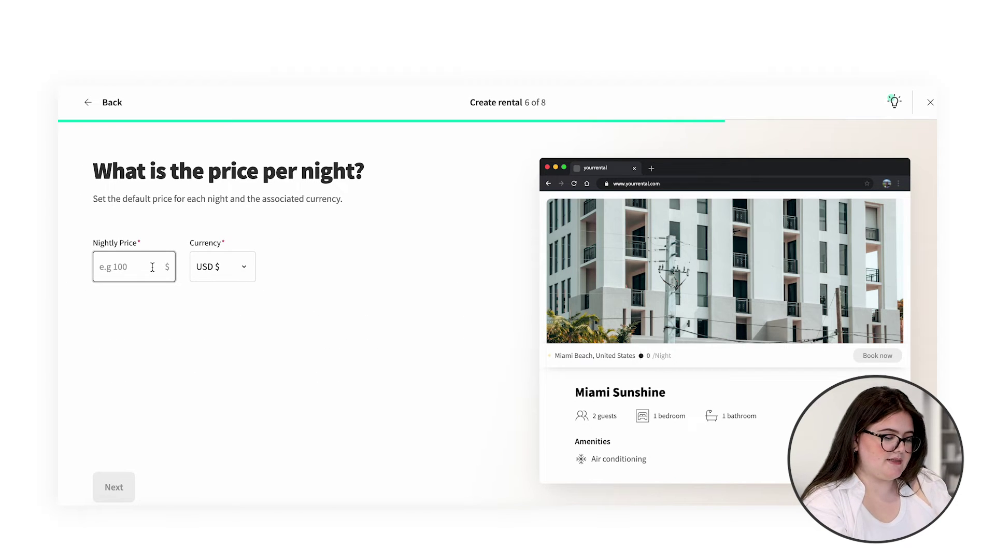
pyautogui.write('150')
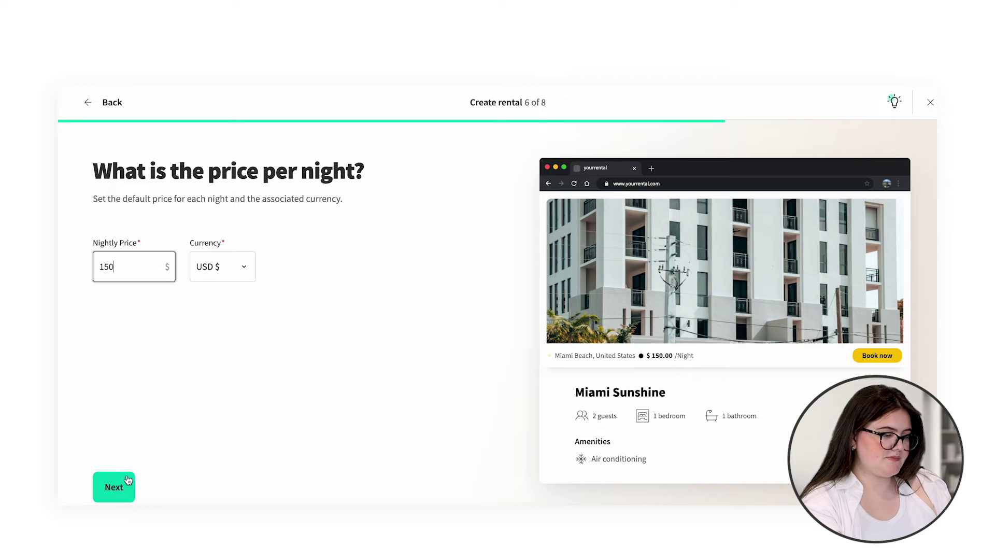
pyautogui.click(128, 479)
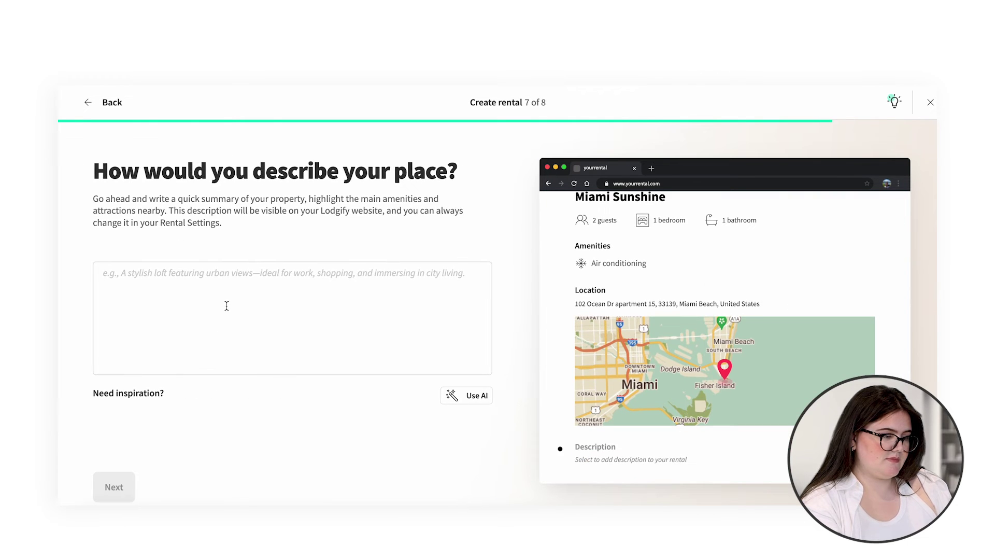
# Step: Start the rental description with the text 'Luxury aparertment in Ma'
pyautogui.click(227, 306)
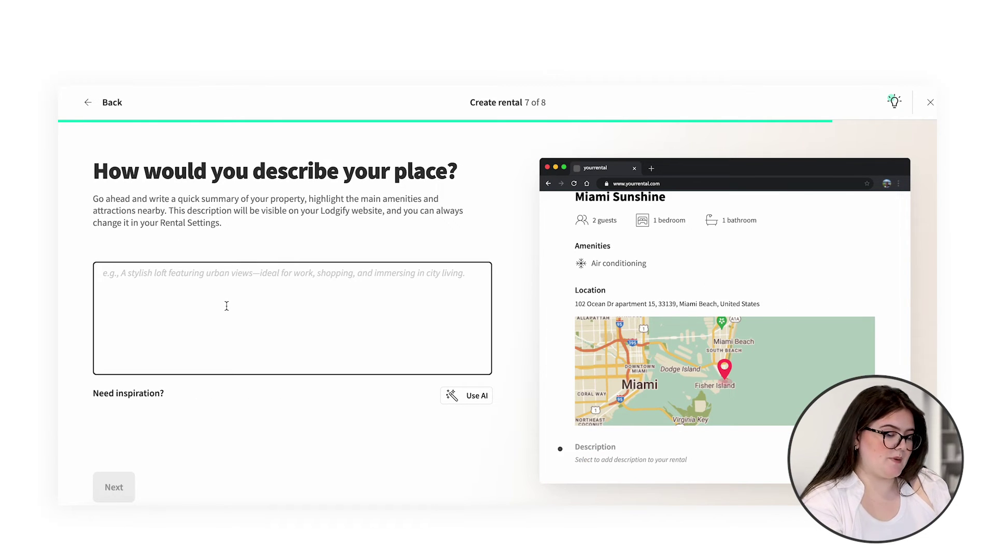
pyautogui.write('Lux')
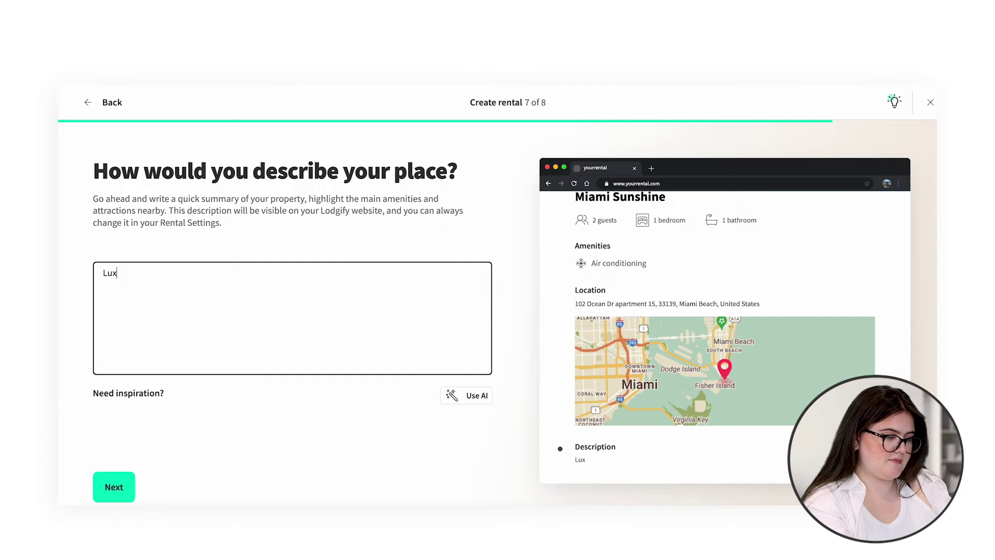
pyautogui.write('ury apare')
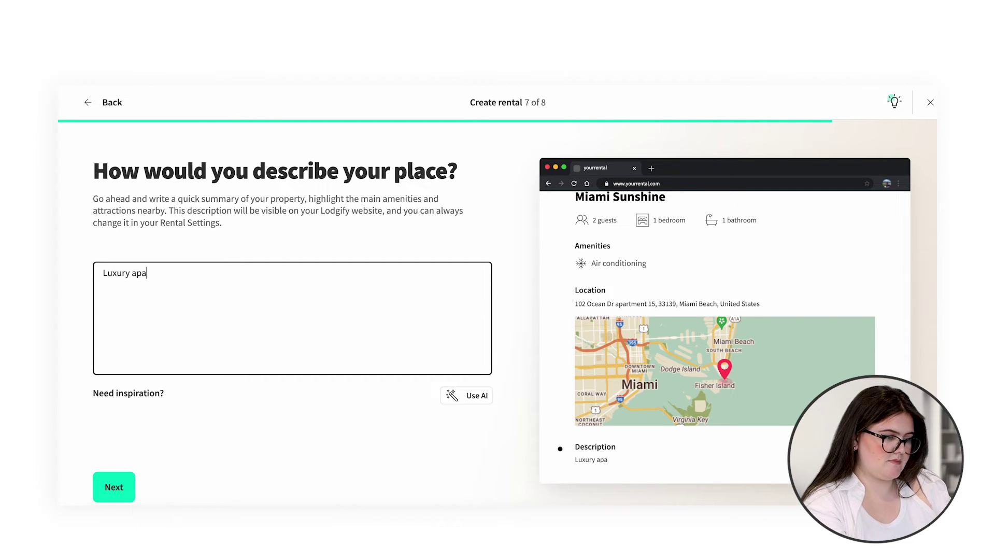
pyautogui.write('rtment in Ma')
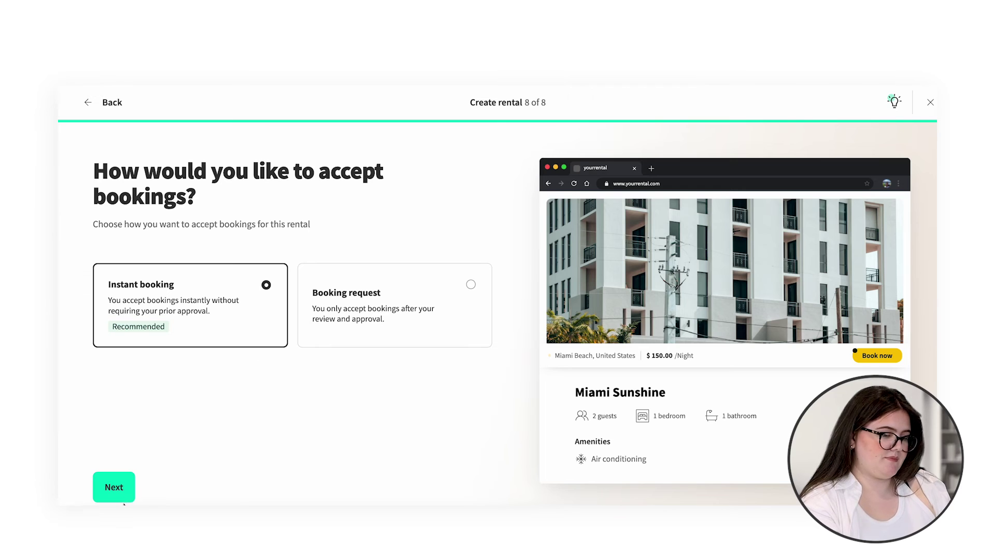
# Step: Finish the Create rental wizard with Instant booking kept selected
pyautogui.click(105, 492)
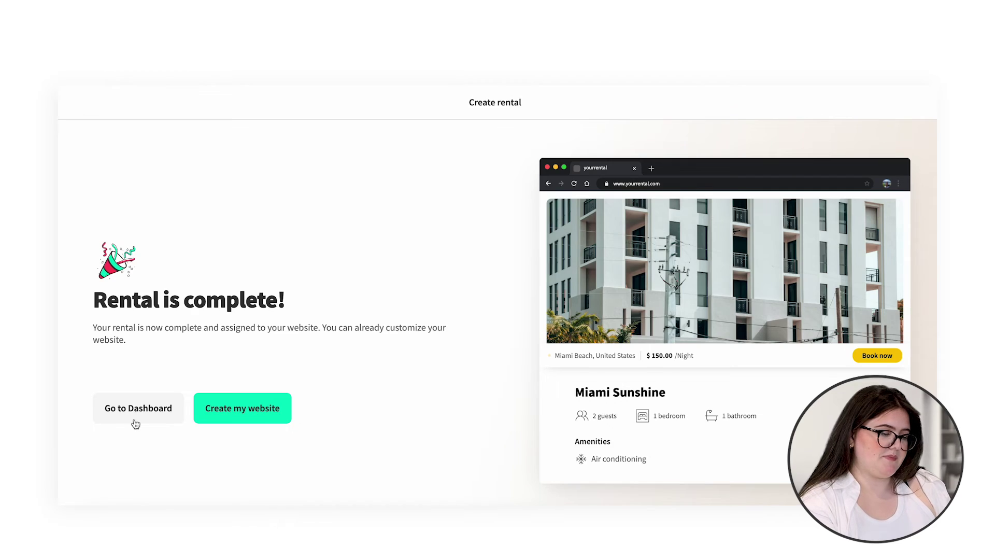
# Step: Dismiss the Dynamic Pricing popup and open Miami Sunshine from the Rentals list, closing the setup guide
pyautogui.click(135, 424)
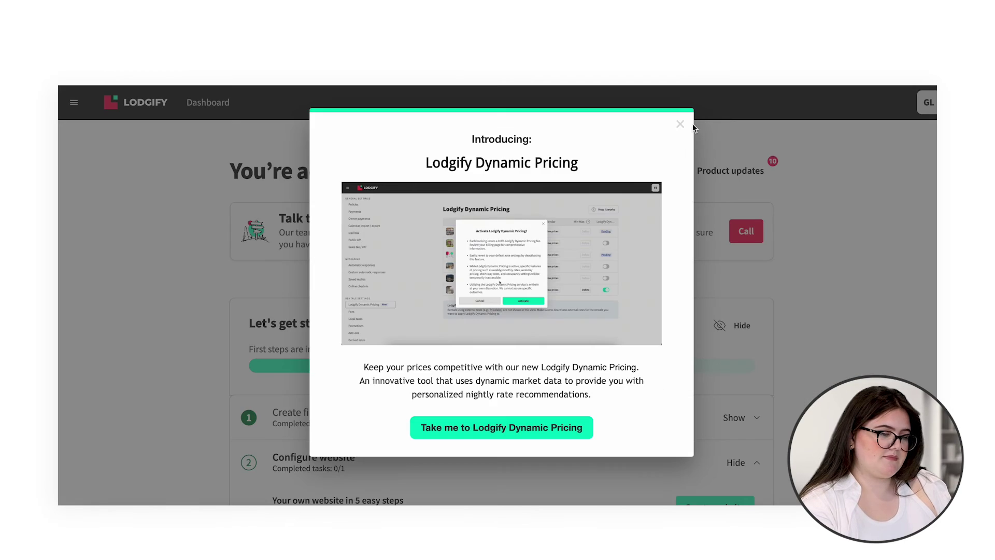
pyautogui.click(691, 123)
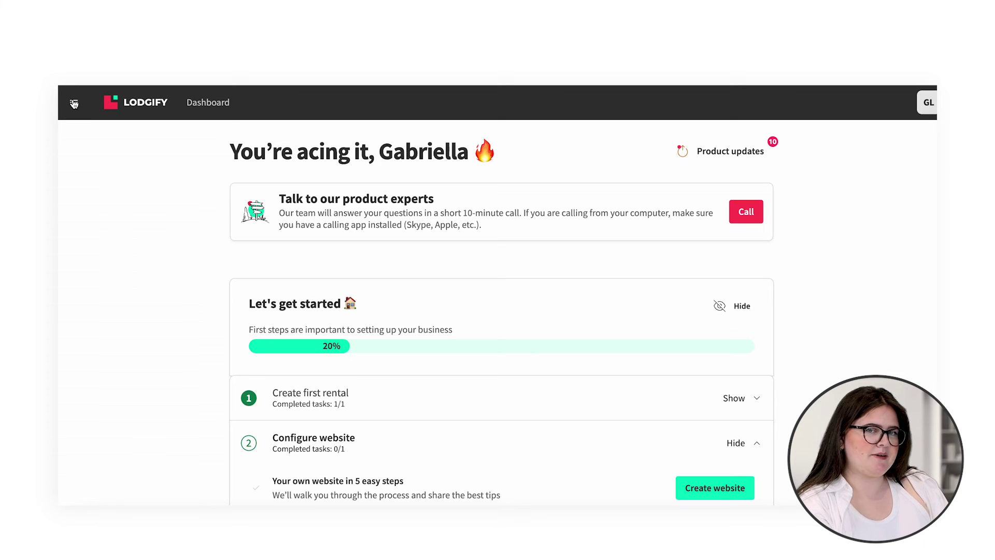
pyautogui.click(74, 103)
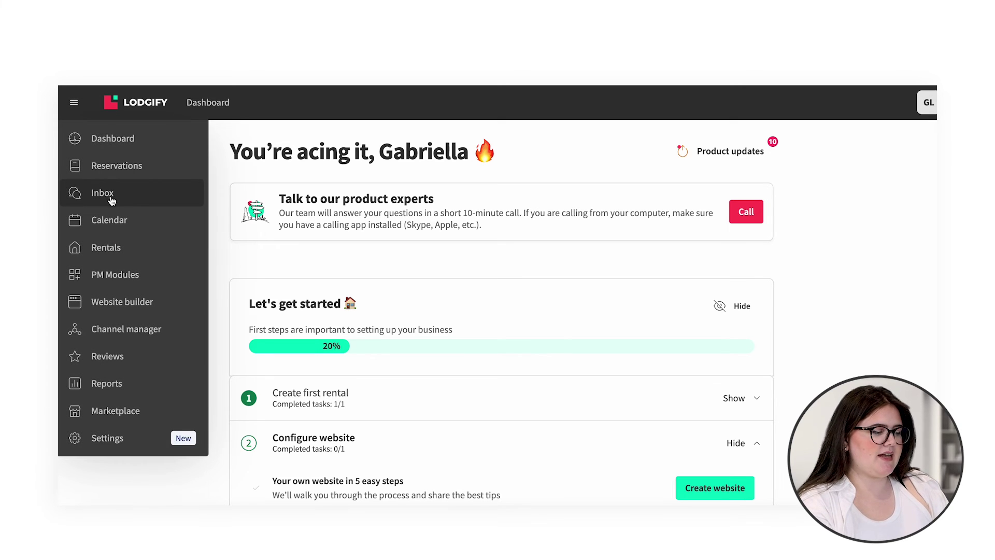
pyautogui.click(114, 246)
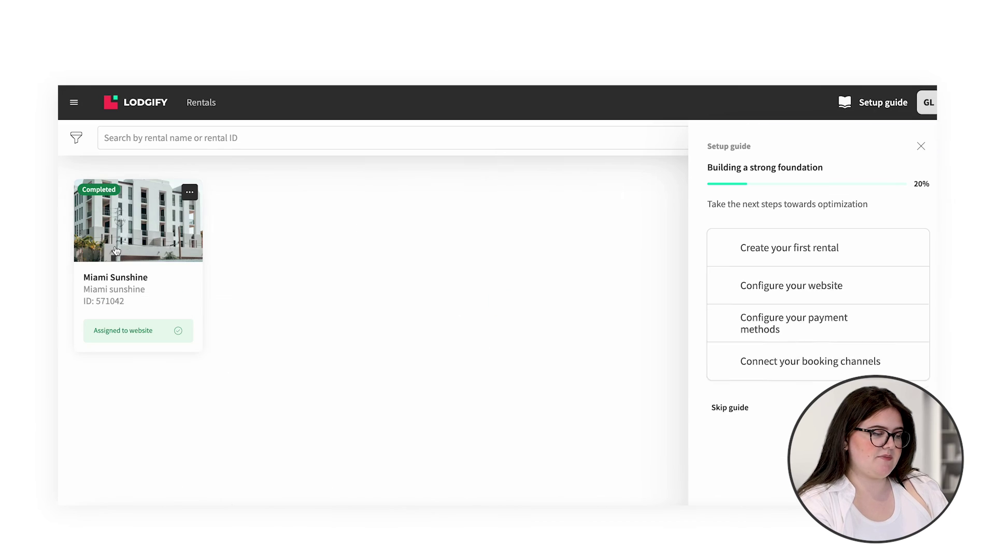
pyautogui.click(172, 211)
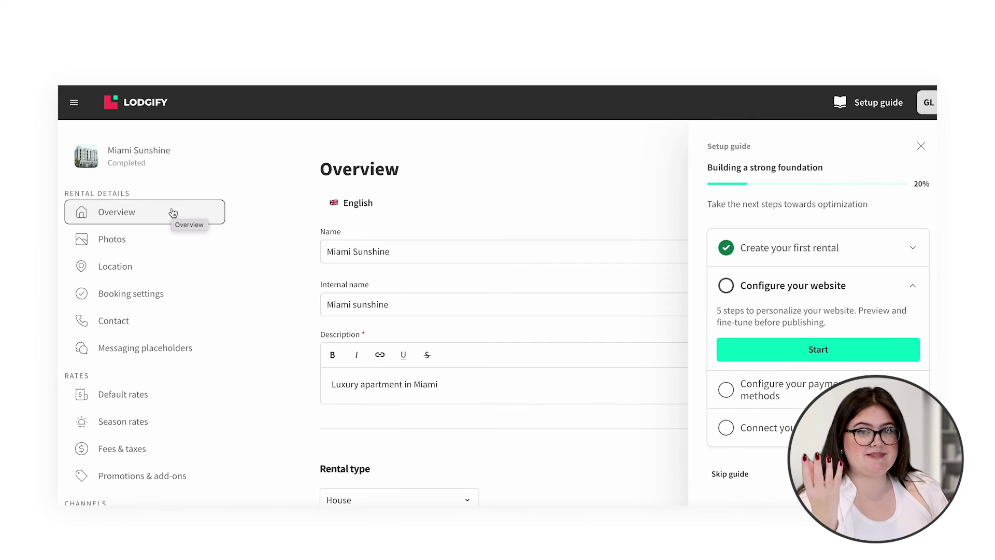
pyautogui.click(288, 230)
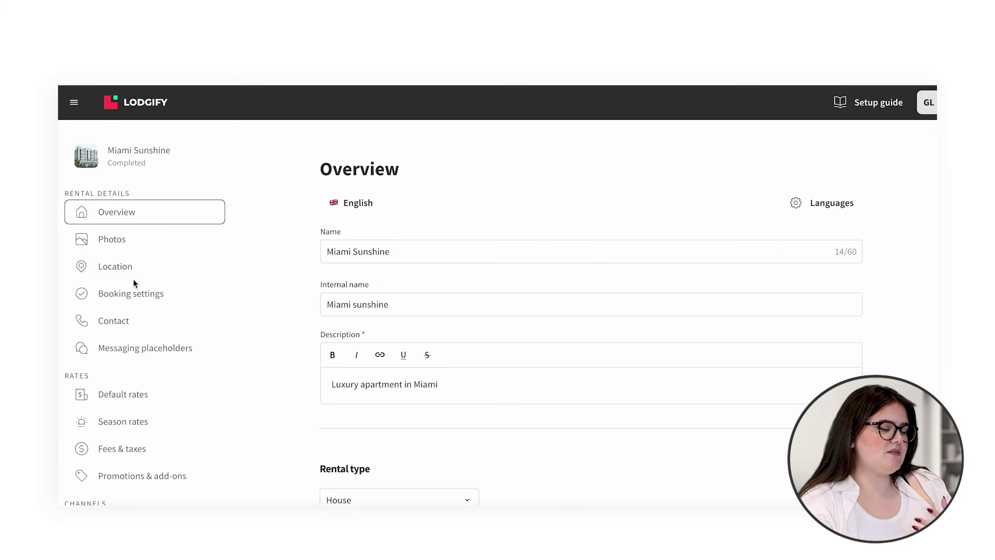
# Step: Review the Miami Sunshine overview details, then return to the Dashboard checklist
pyautogui.scroll(-1, 127, 386)
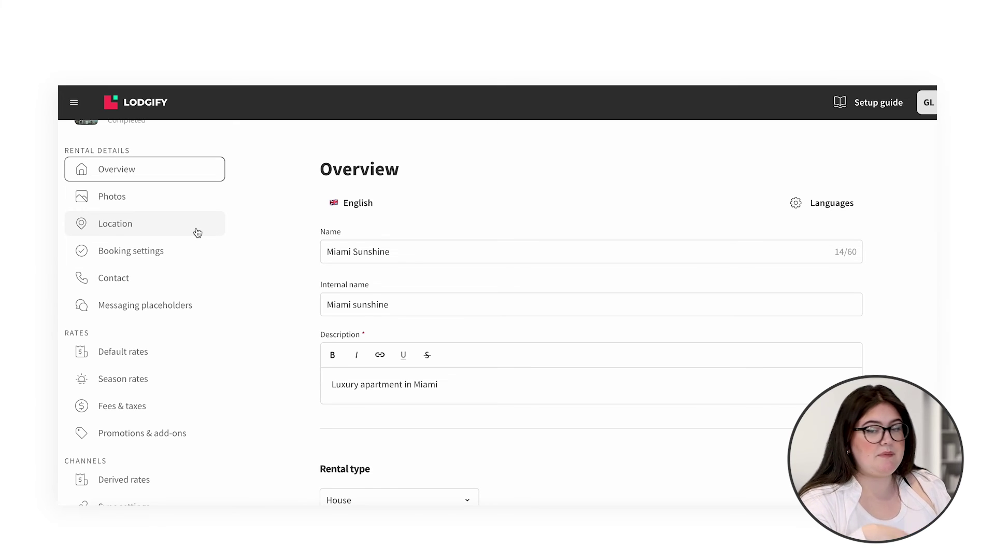
pyautogui.scroll(1, 197, 232)
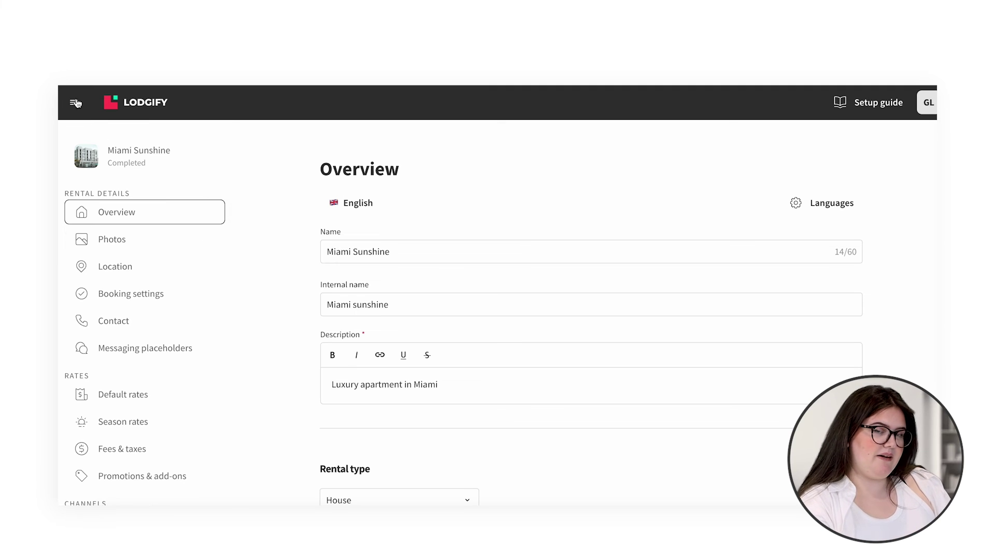
pyautogui.click(75, 102)
pyautogui.click(77, 135)
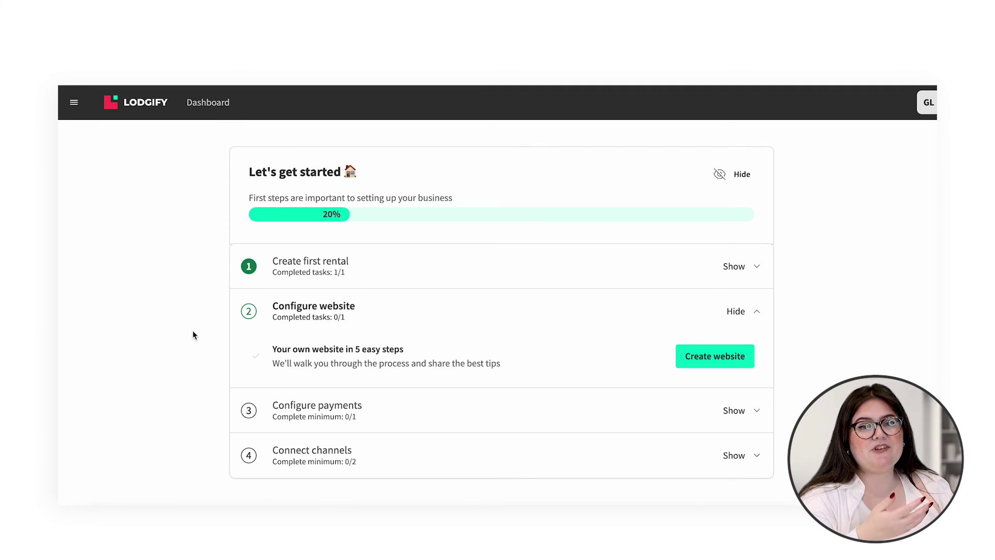